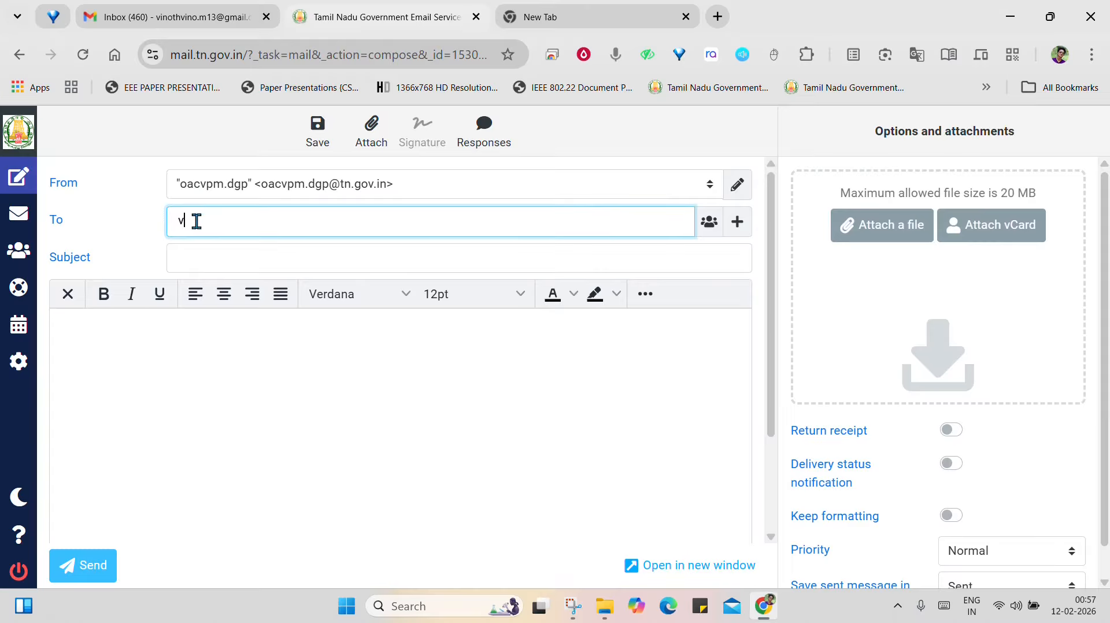
Search the recipient field for the saved personal contact by first name and add it as the message's recipient
{"action": "type", "text": "vinoth"}
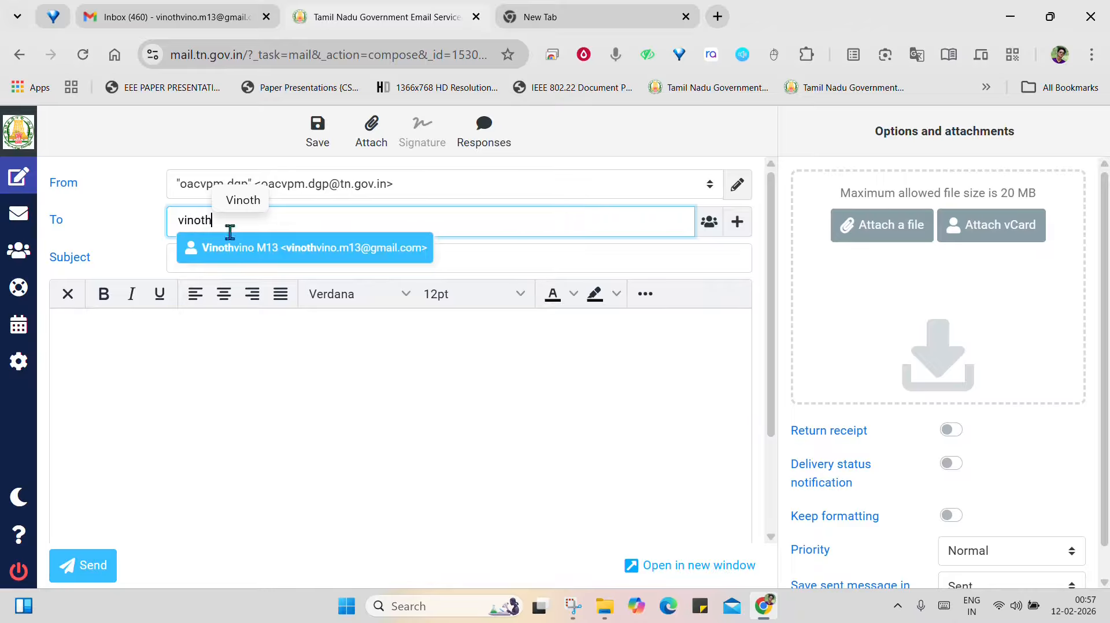
{"action": "left_click", "coordinate": [248, 245]}
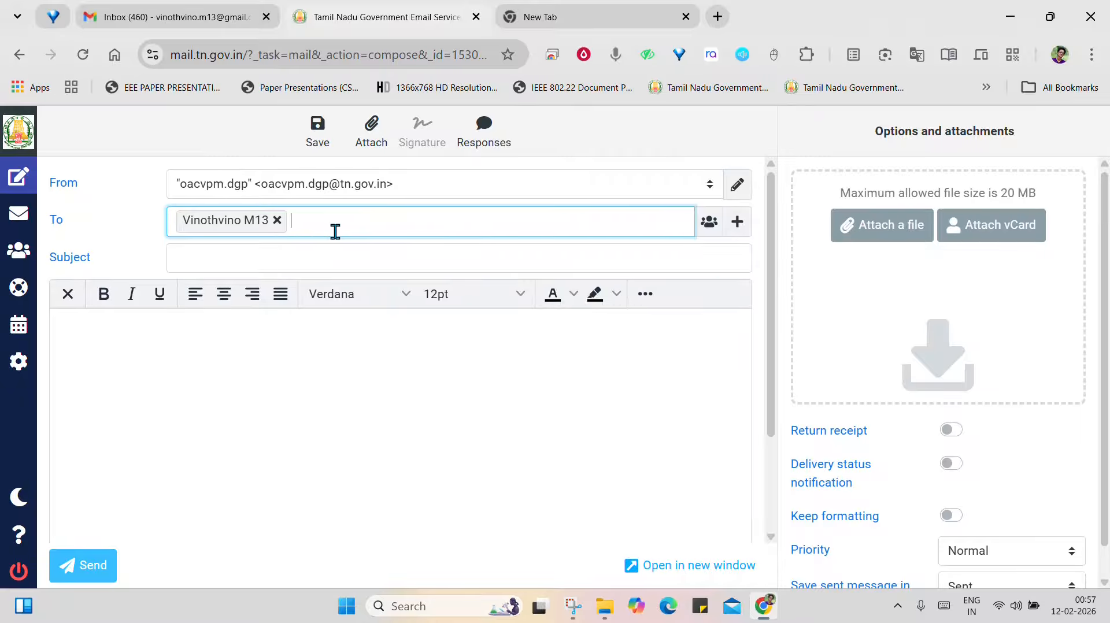
Insert the Leavesectionvpm contact from the Collected Recipients address book as an additional recipient
{"action": "left_click", "coordinate": [709, 226]}
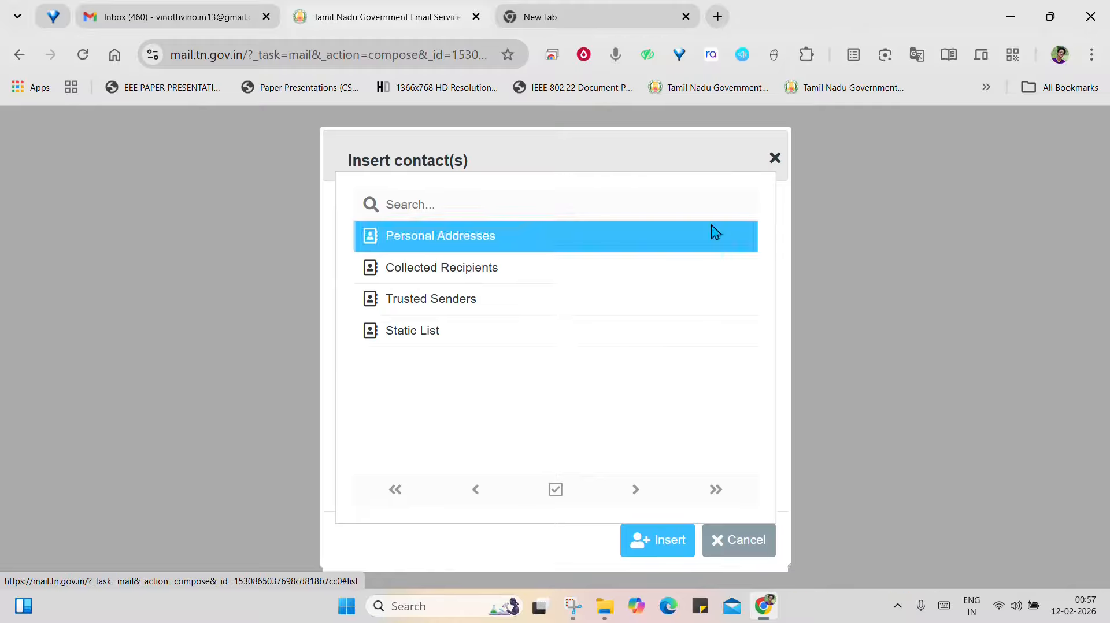
{"action": "left_click", "coordinate": [418, 269]}
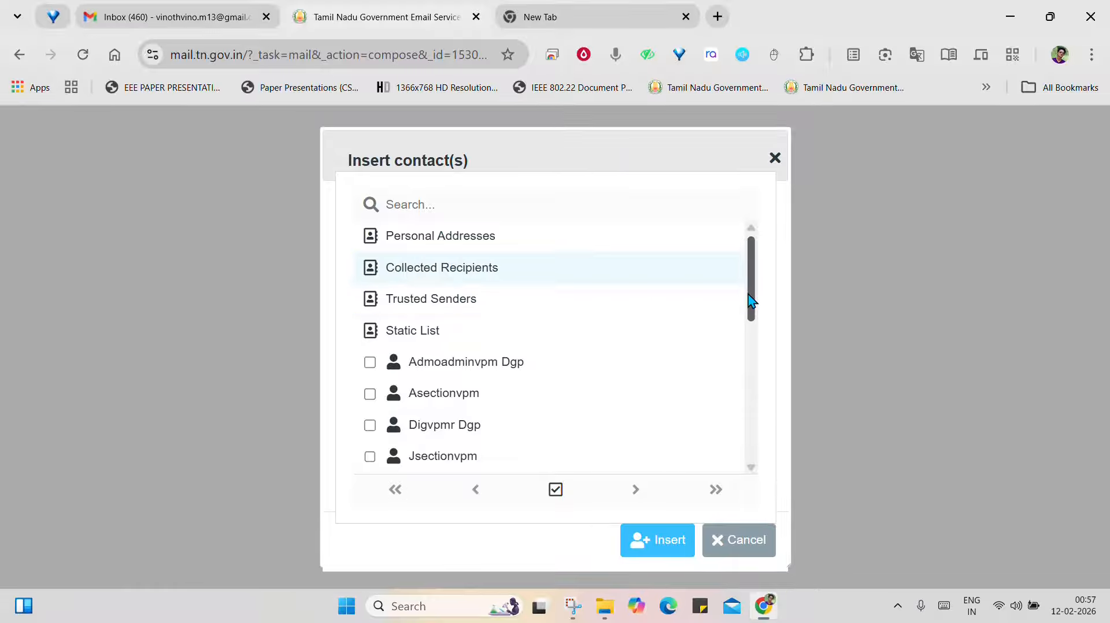
{"action": "left_click_drag", "start_coordinate": [752, 301], "coordinate": [758, 359]}
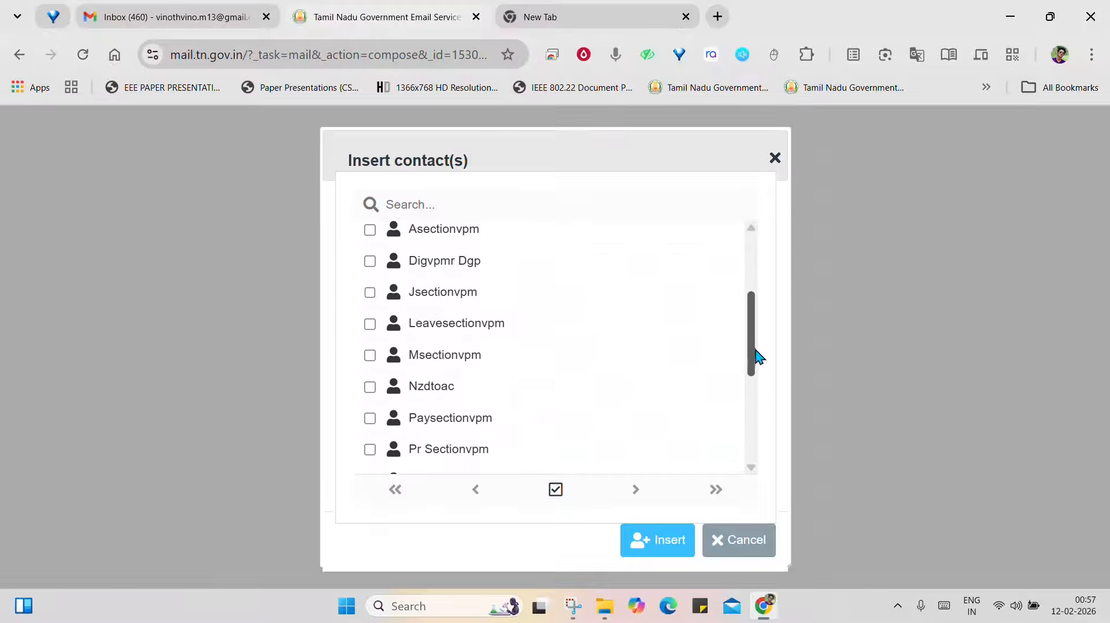
{"action": "left_click", "coordinate": [370, 322]}
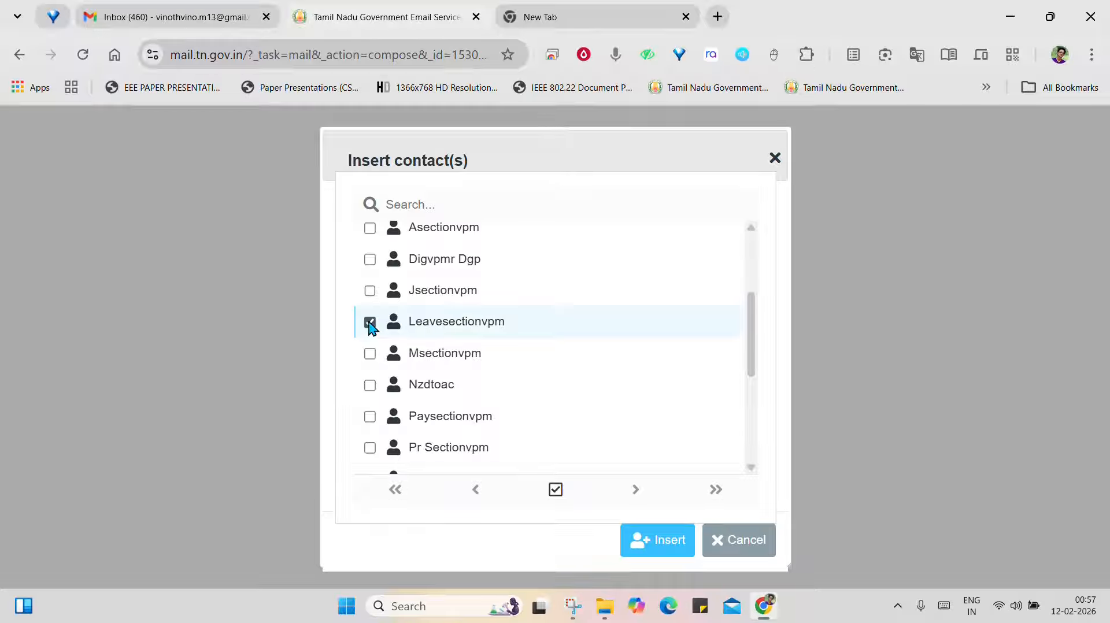
{"action": "left_click", "coordinate": [657, 541]}
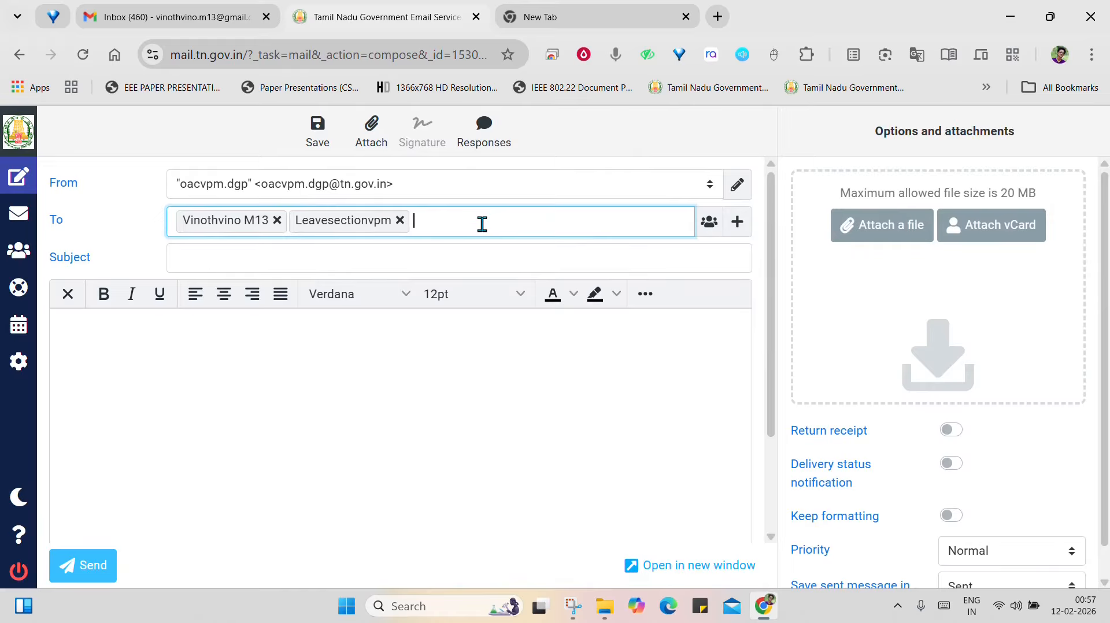
Search the recipient field for "section" and add the whole section contact group as recipients
{"action": "type", "text": "sect"}
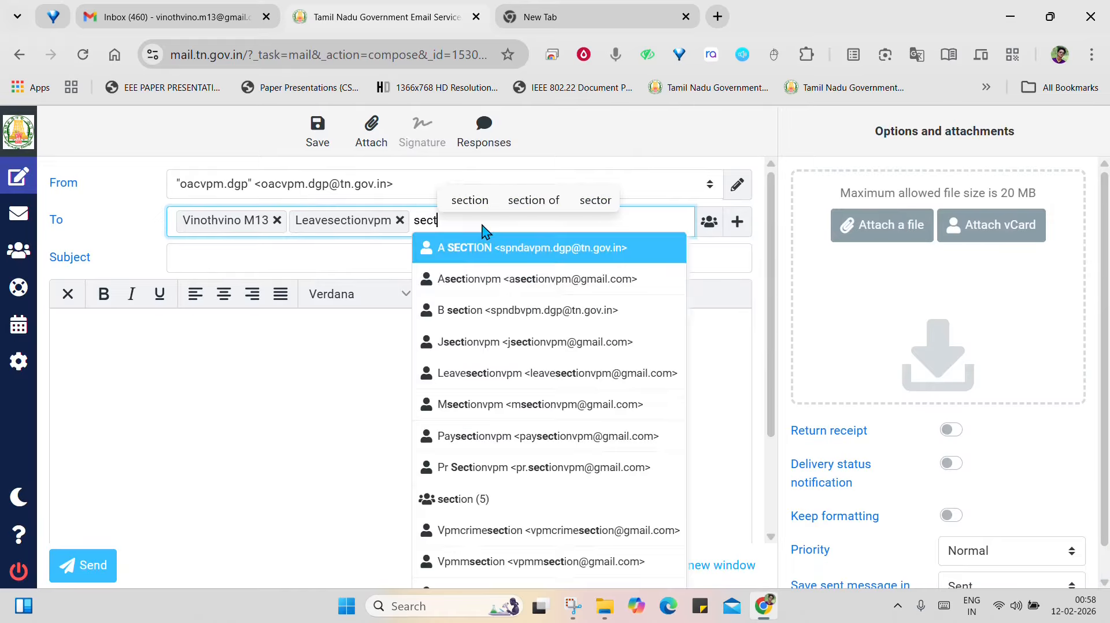
{"action": "type", "text": "ion"}
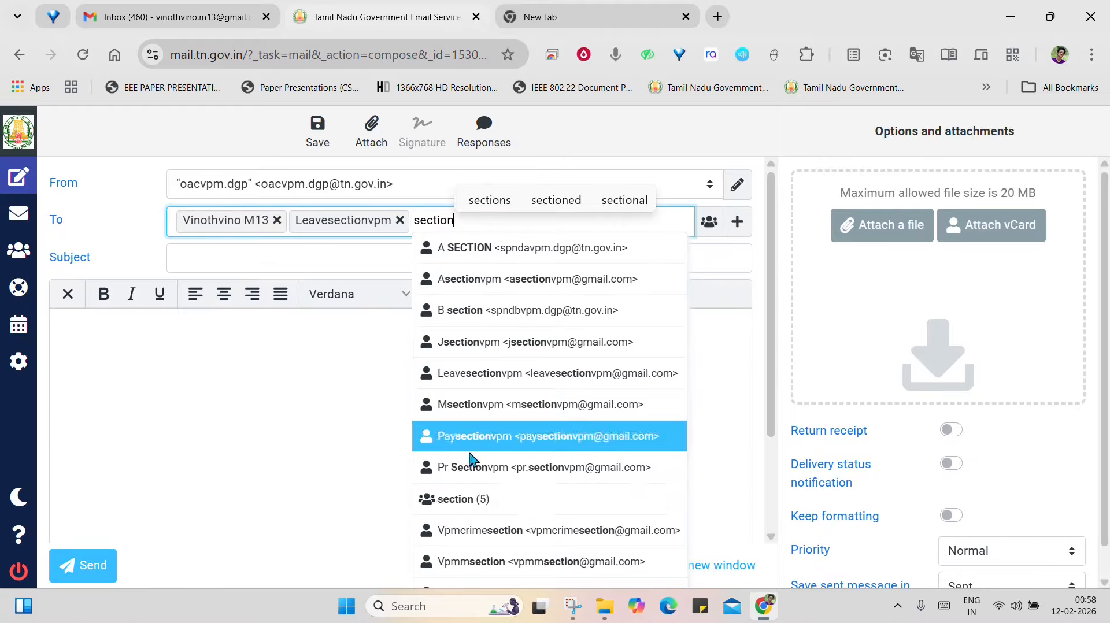
{"action": "left_click", "coordinate": [469, 501]}
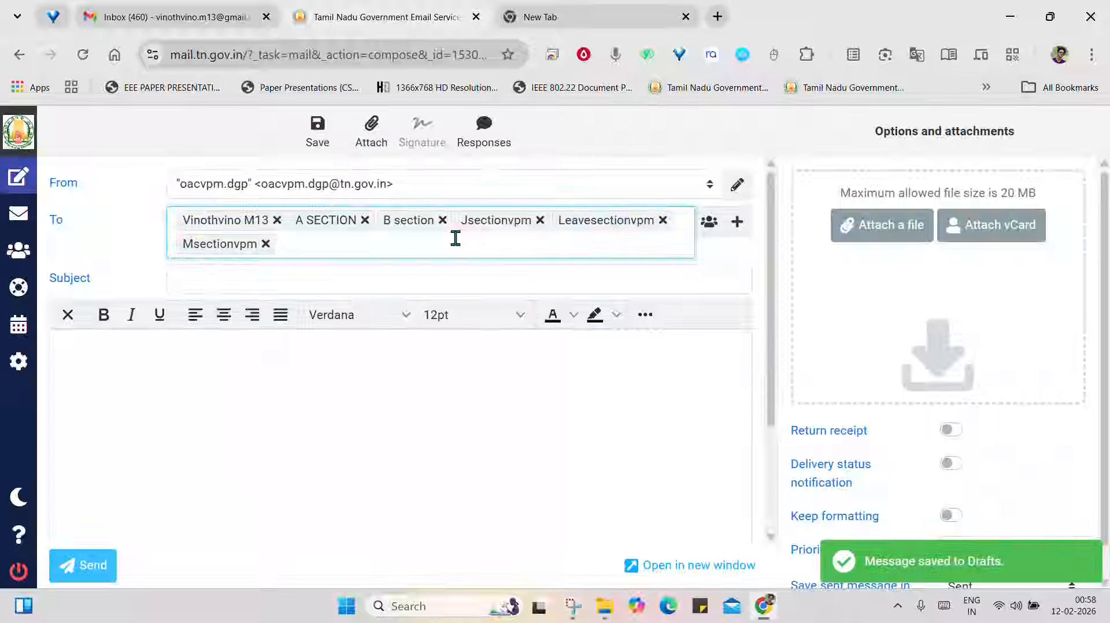
Set the message subject to "Test" and write "test" as the message body
{"action": "left_click", "coordinate": [352, 277]}
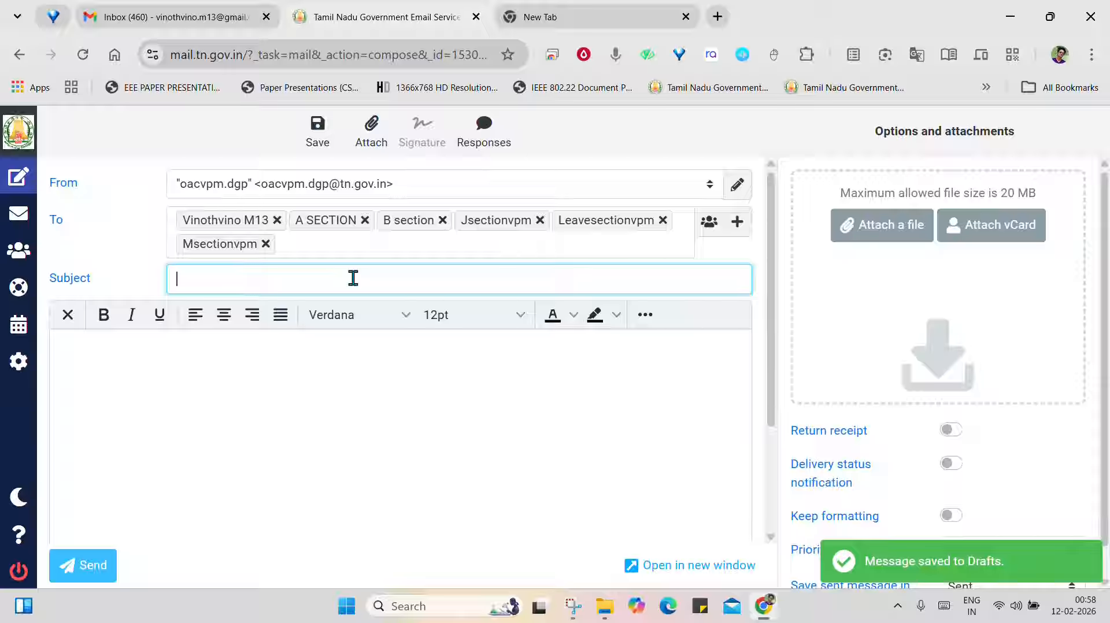
{"action": "type", "text": "Test"}
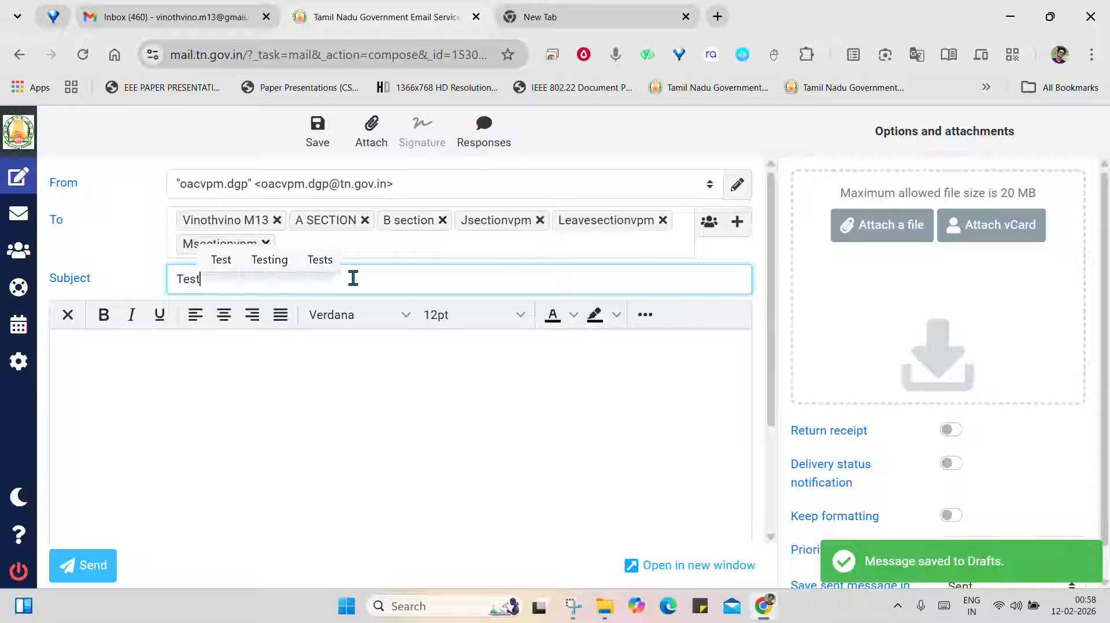
{"action": "left_click", "coordinate": [324, 347]}
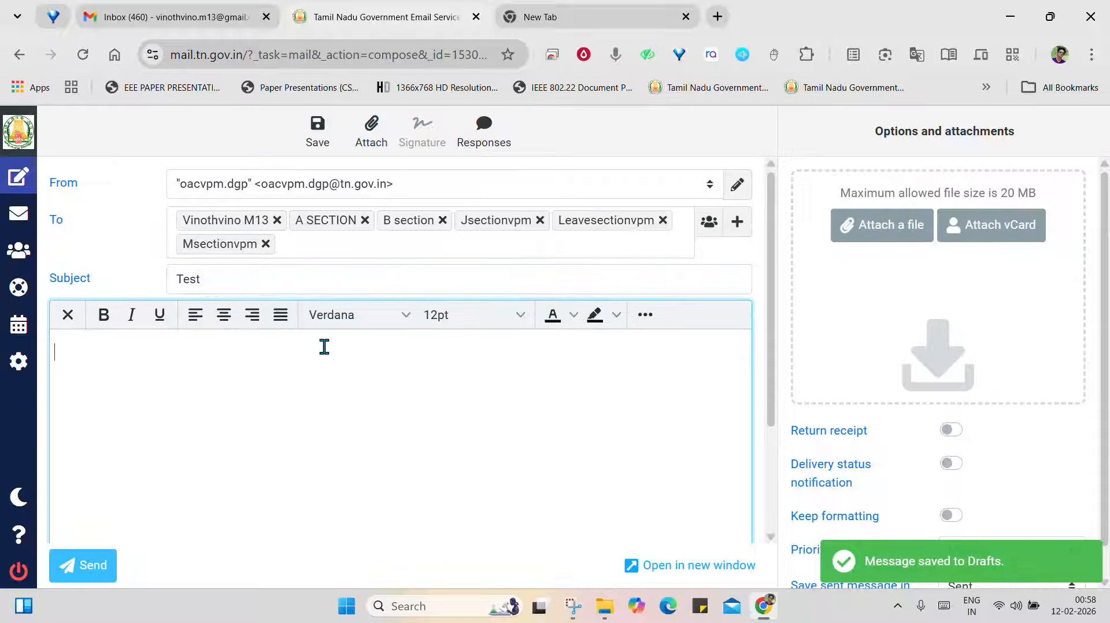
{"action": "type", "text": "test"}
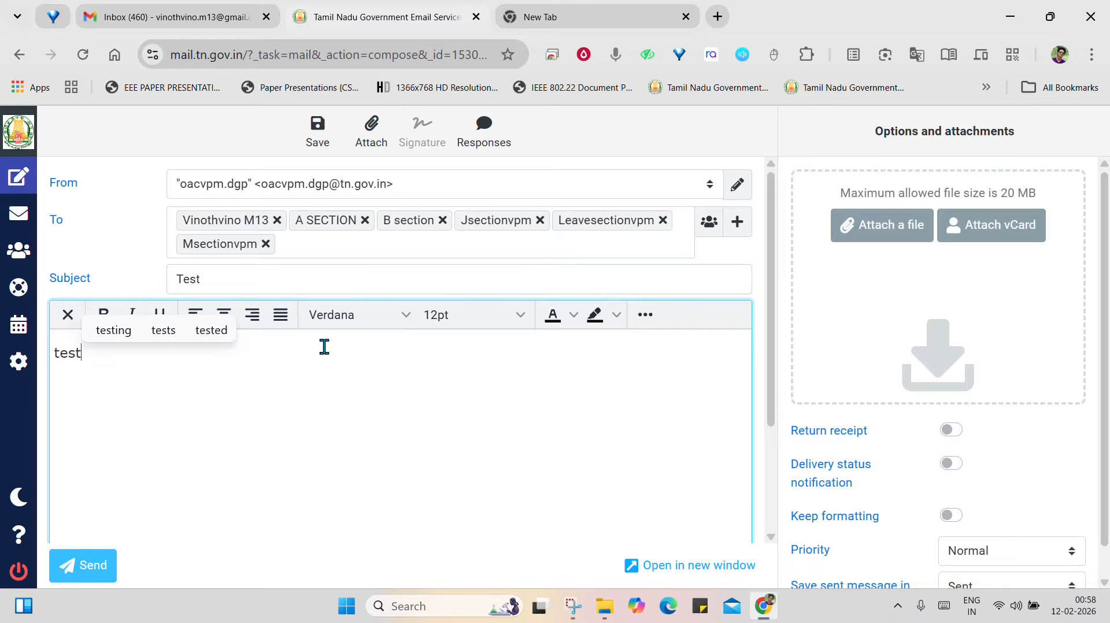
Remove Leavesectionvpm, Msectionvpm, Jsectionvpm, B section and A SECTION from the recipients, keeping only the personal contact
{"action": "left_click", "coordinate": [663, 221]}
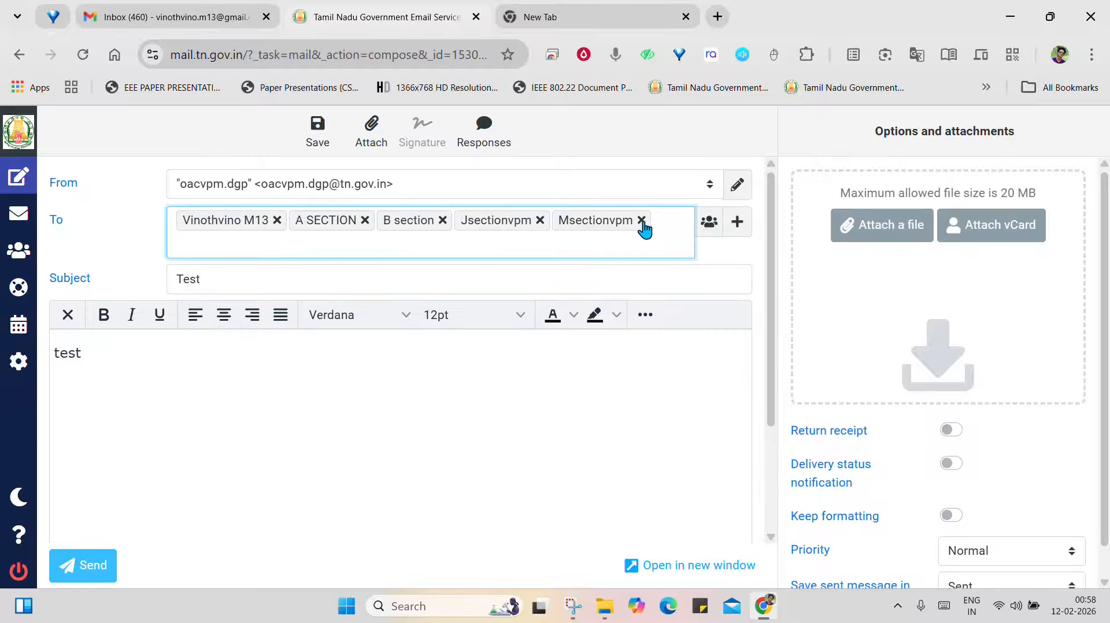
{"action": "left_click", "coordinate": [641, 221]}
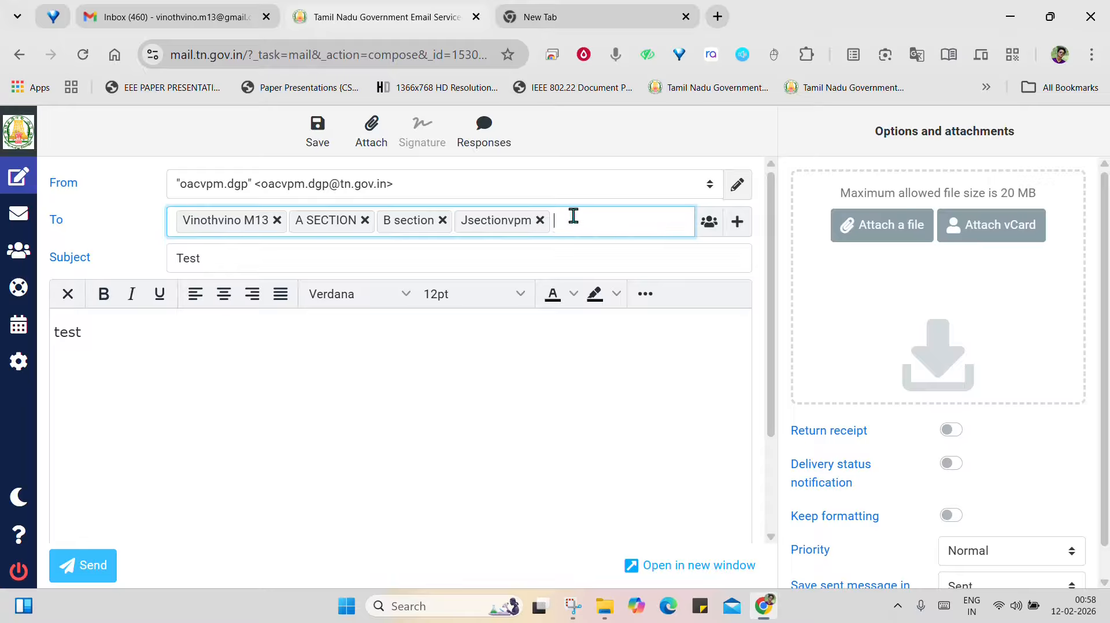
{"action": "left_click", "coordinate": [540, 220]}
{"action": "left_click", "coordinate": [443, 220]}
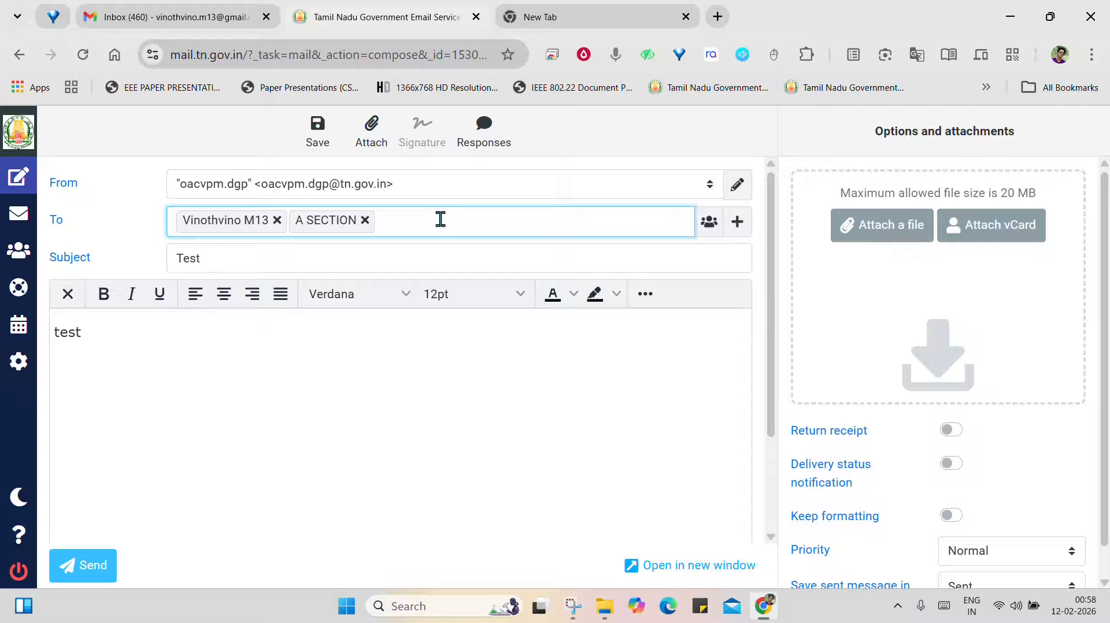
{"action": "left_click", "coordinate": [365, 220]}
{"action": "left_click", "coordinate": [389, 423]}
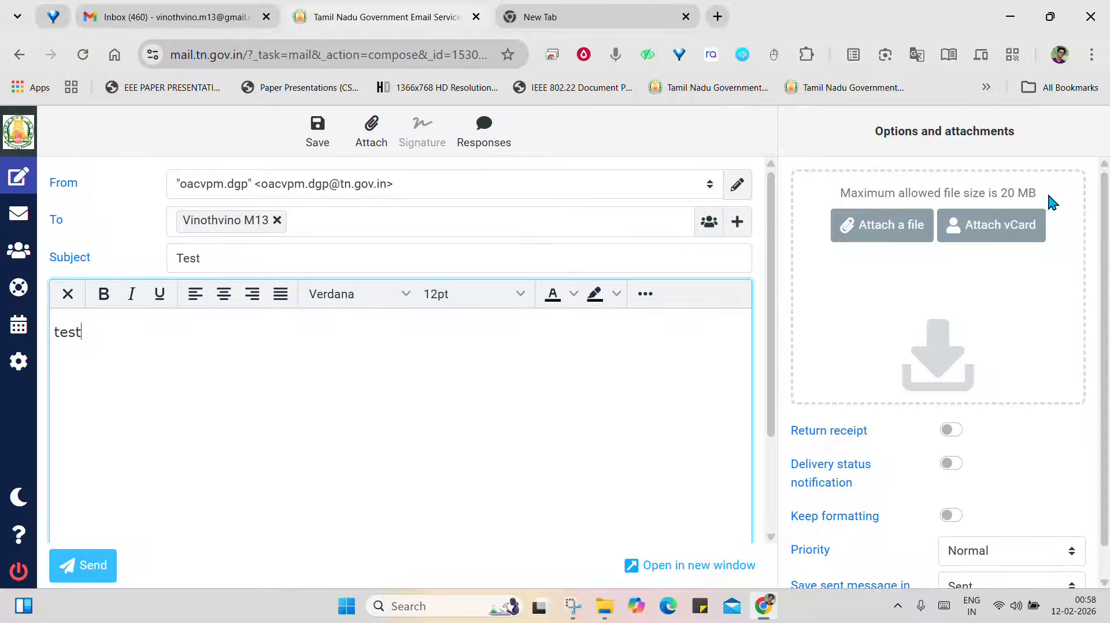
Attach "eOffice_User Name Change_Request Form - Copy.xls" from the Downloads folder to the message
{"action": "left_click", "coordinate": [905, 230]}
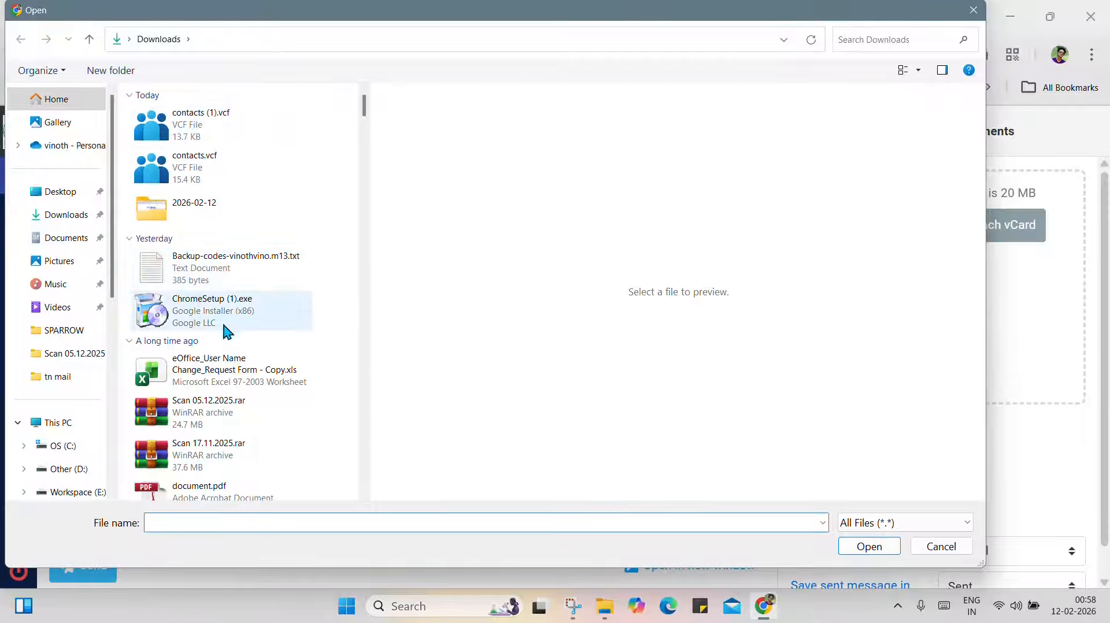
{"action": "left_click", "coordinate": [222, 369]}
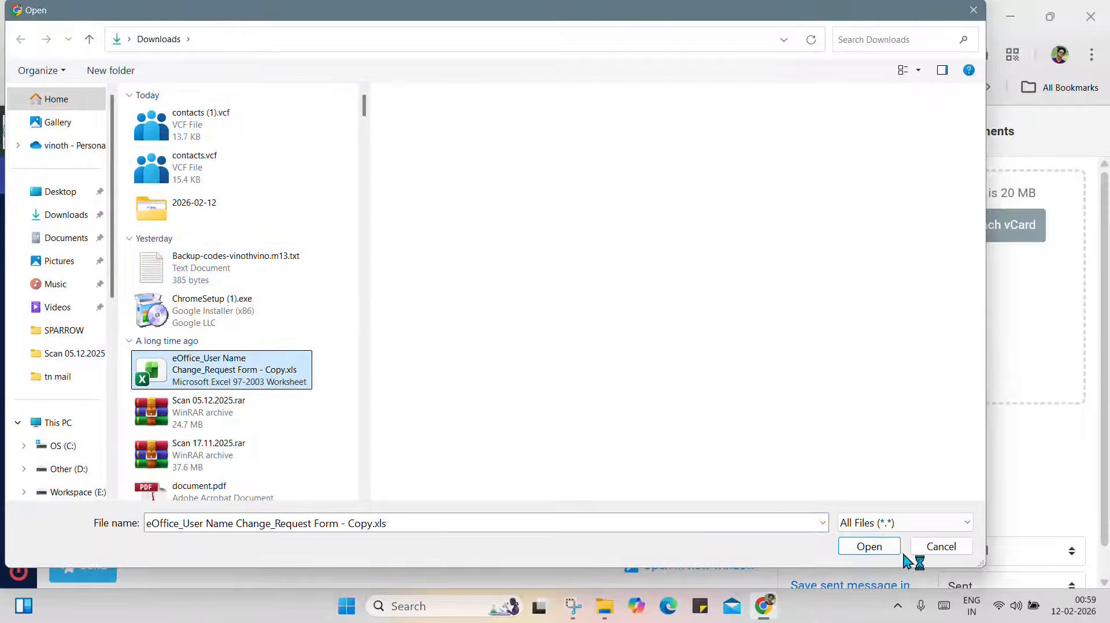
{"action": "left_click", "coordinate": [868, 547]}
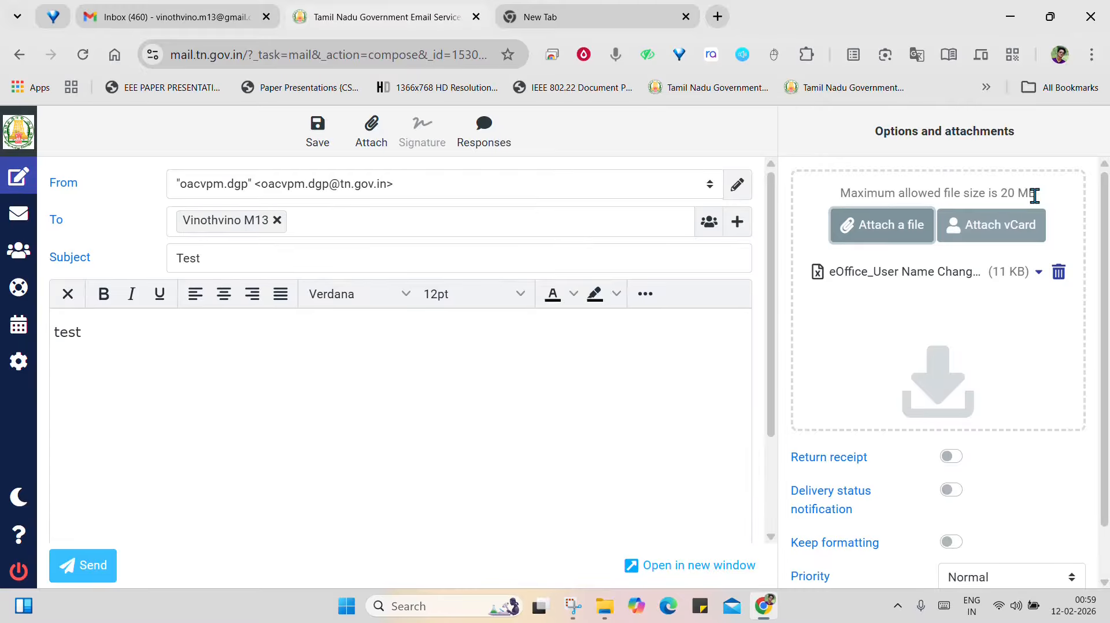
Attach reviewing.pdf from the Downloads folder as a second file and delete it from the attachments again
{"action": "left_click", "coordinate": [906, 241]}
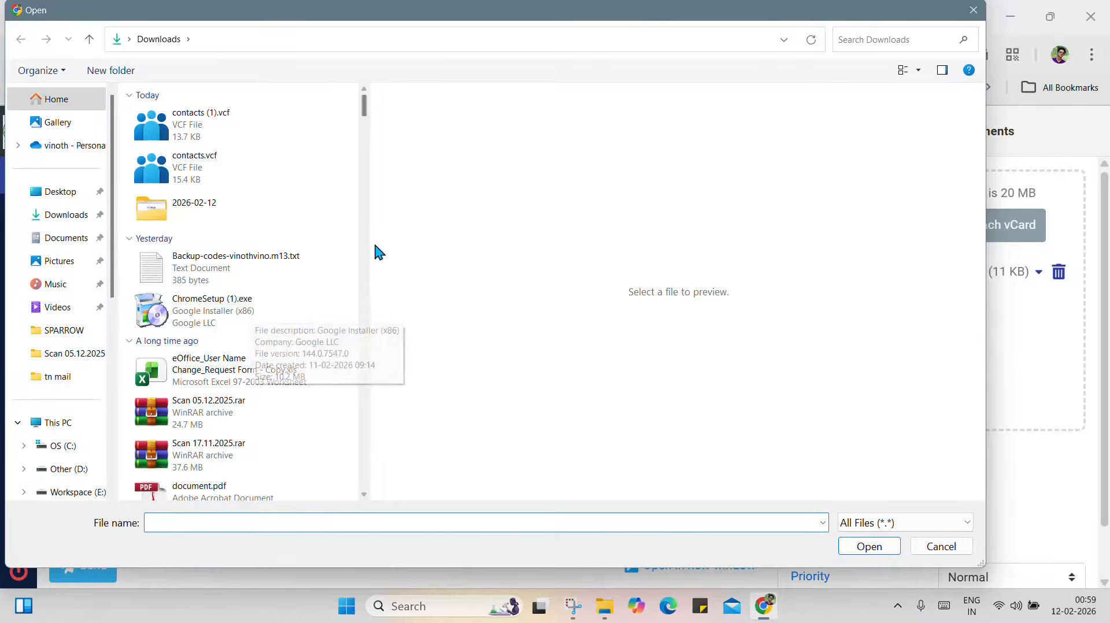
{"action": "scroll", "coordinate": [364, 255], "scroll_direction": "down", "scroll_amount": 5}
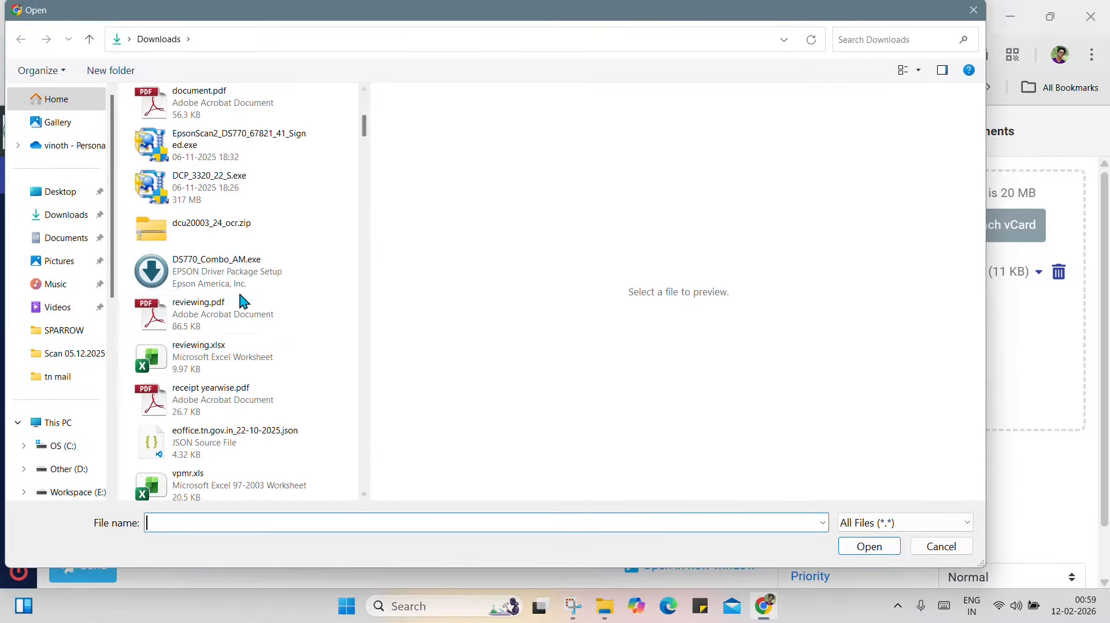
{"action": "left_click", "coordinate": [239, 314]}
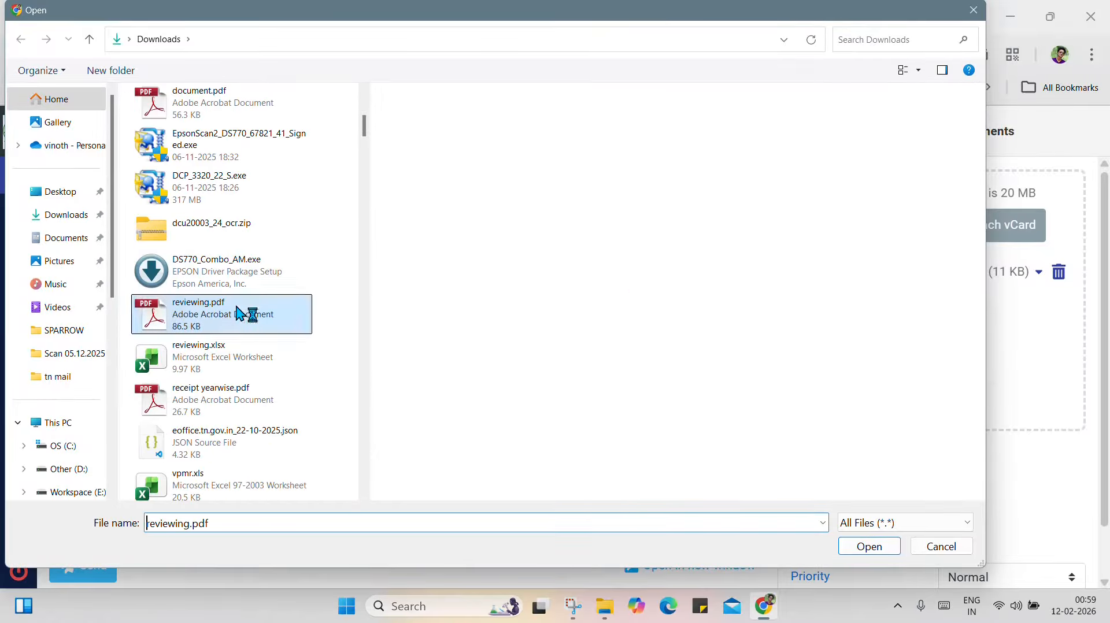
{"action": "left_click", "coordinate": [860, 547]}
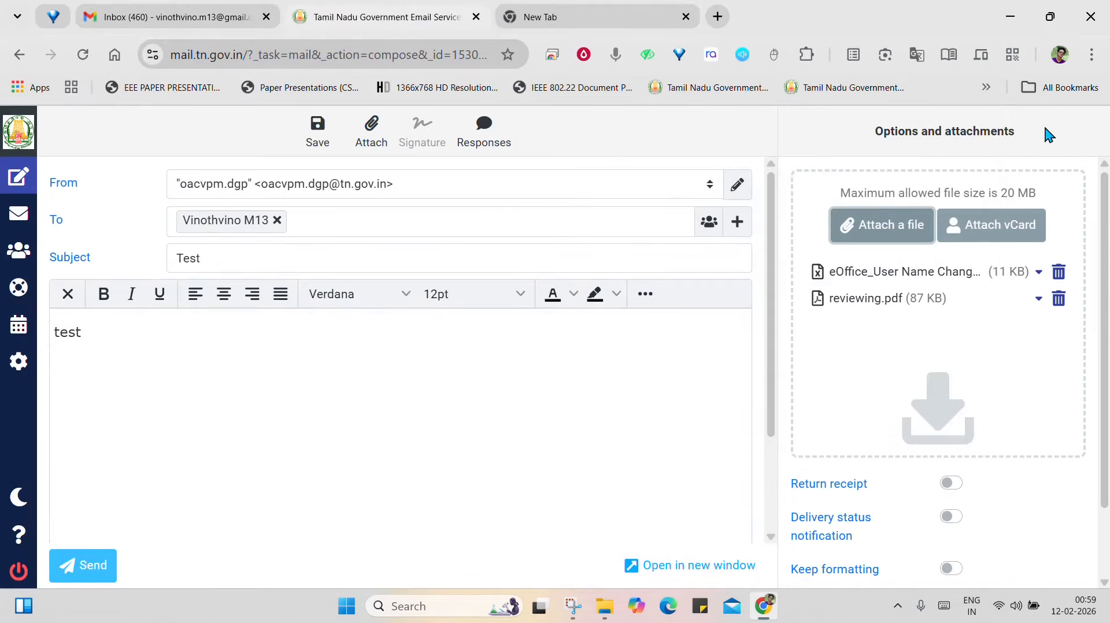
{"action": "left_click", "coordinate": [1059, 299]}
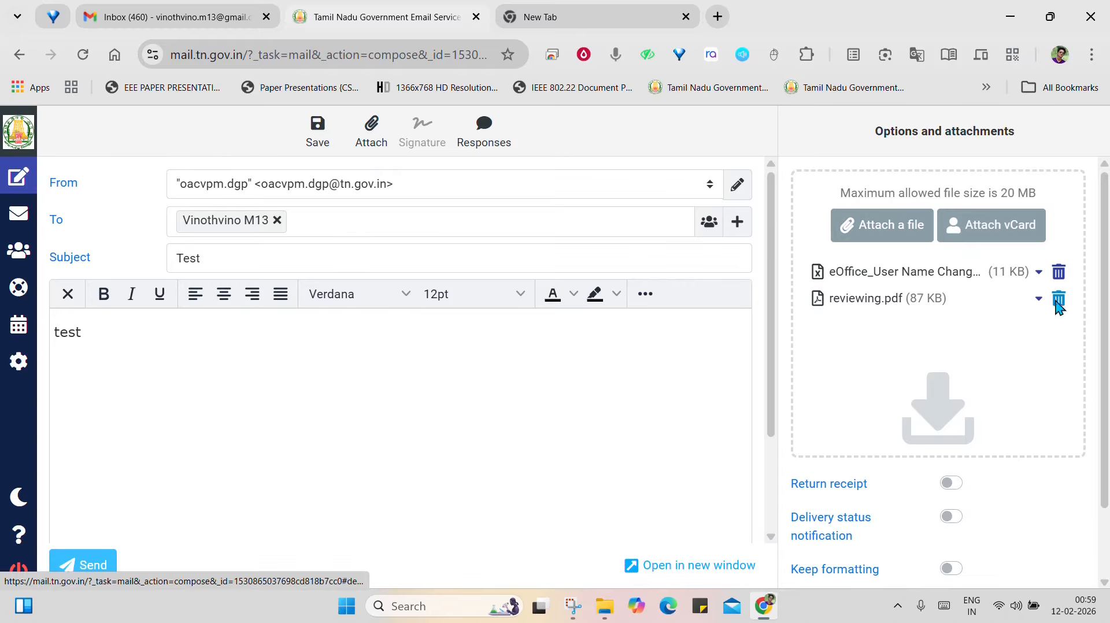
Try to attach the archive "Scan 05.12.2025.rar" from the Downloads folder to the message
{"action": "left_click", "coordinate": [890, 228]}
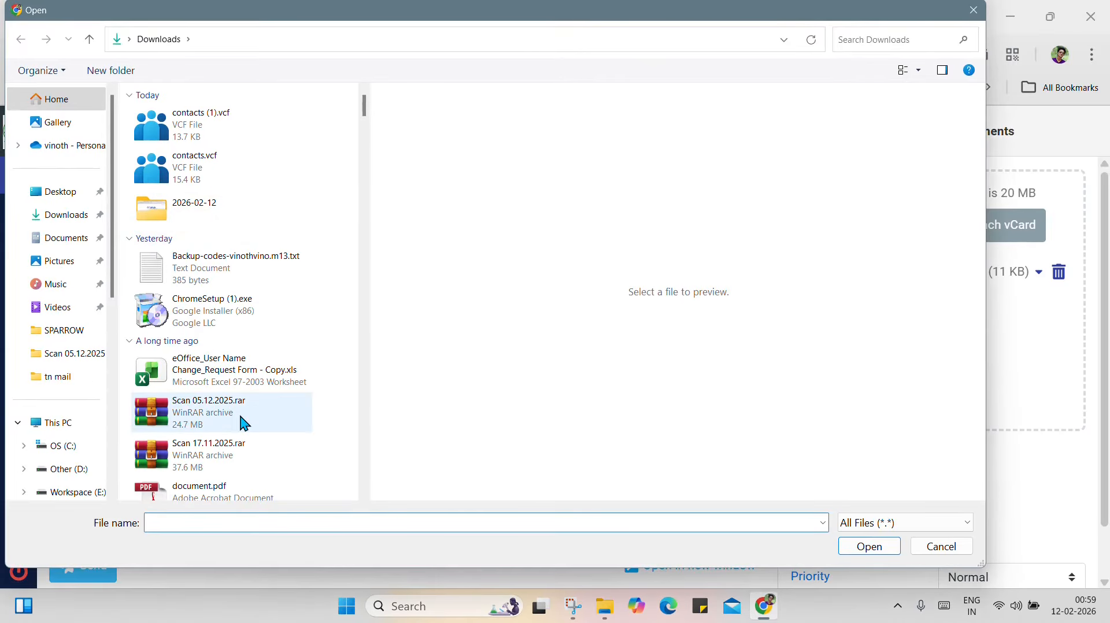
{"action": "left_click", "coordinate": [219, 421]}
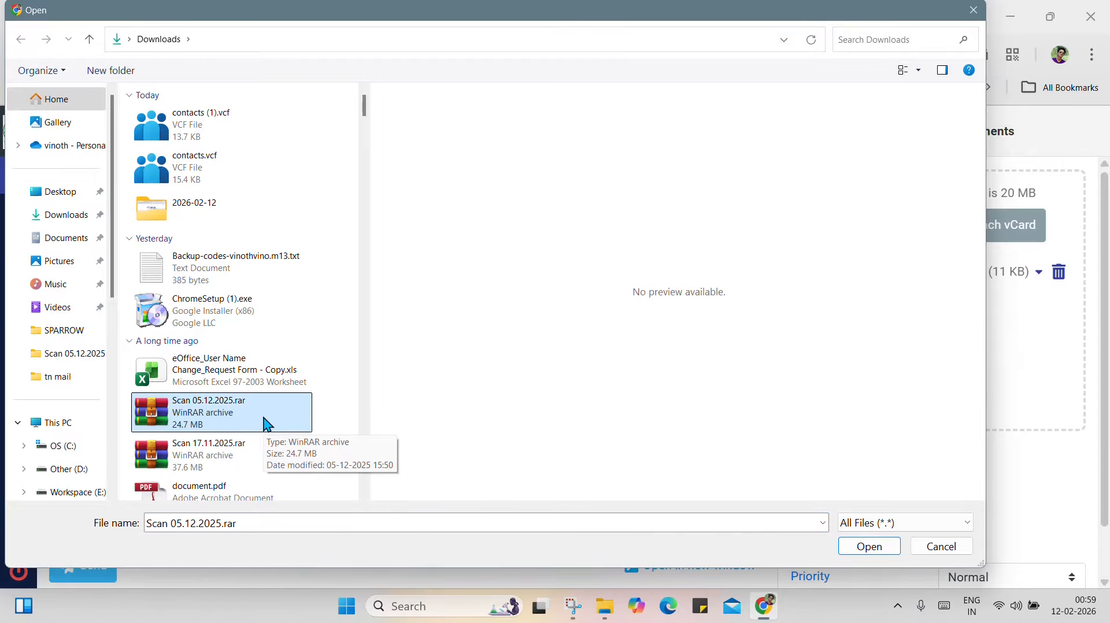
{"action": "left_click", "coordinate": [880, 549]}
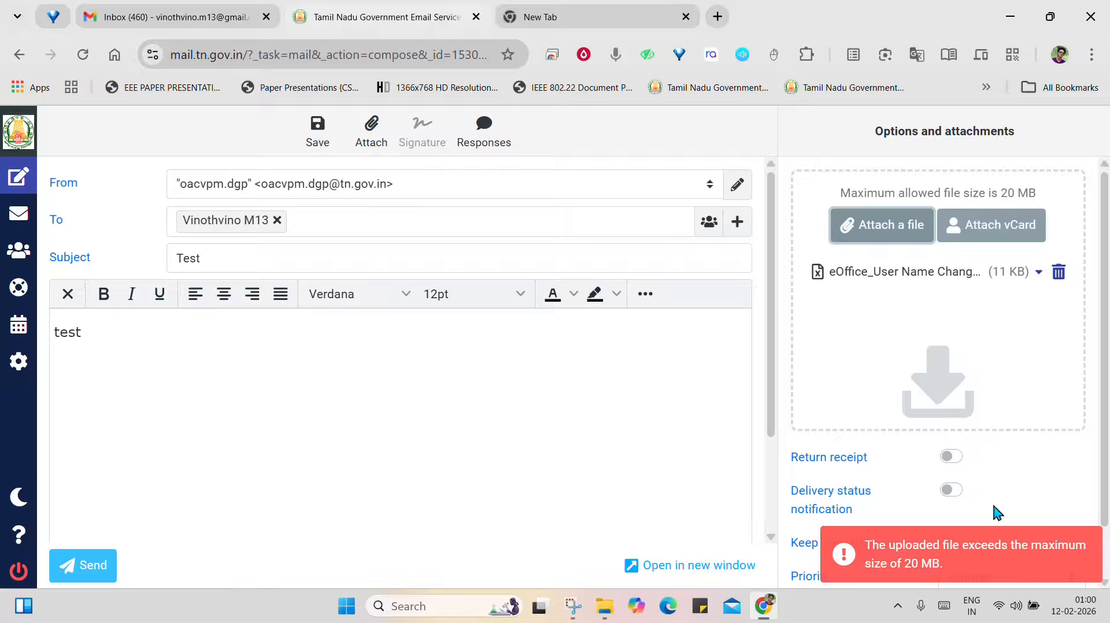
Rename the attached eOffice request form to "sample" and save the new attachment name
{"action": "left_click", "coordinate": [1038, 274]}
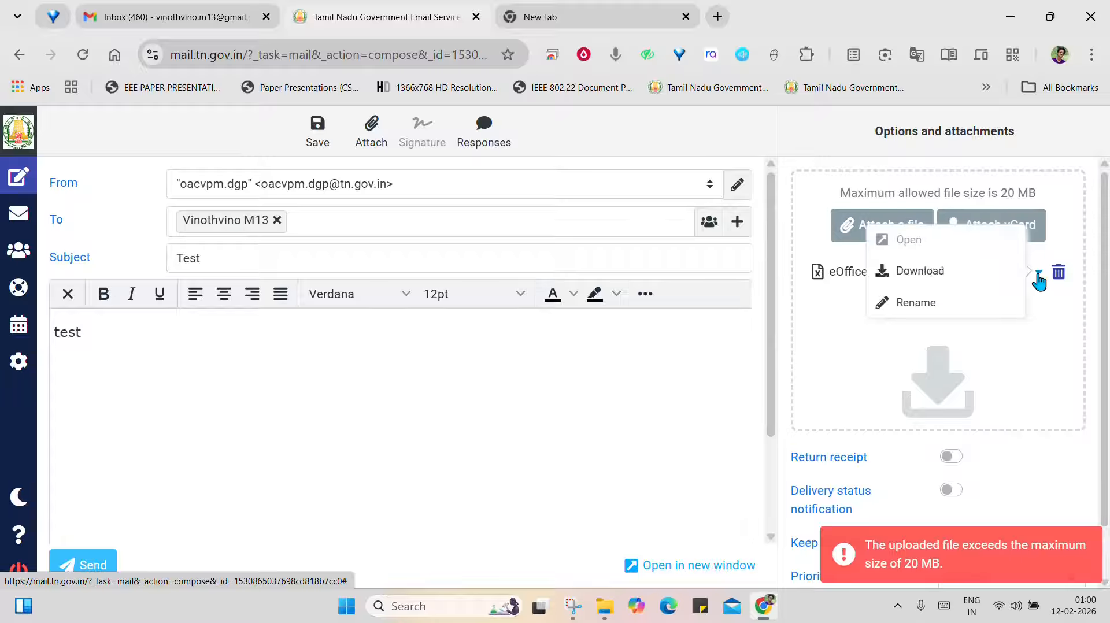
{"action": "left_click", "coordinate": [943, 307]}
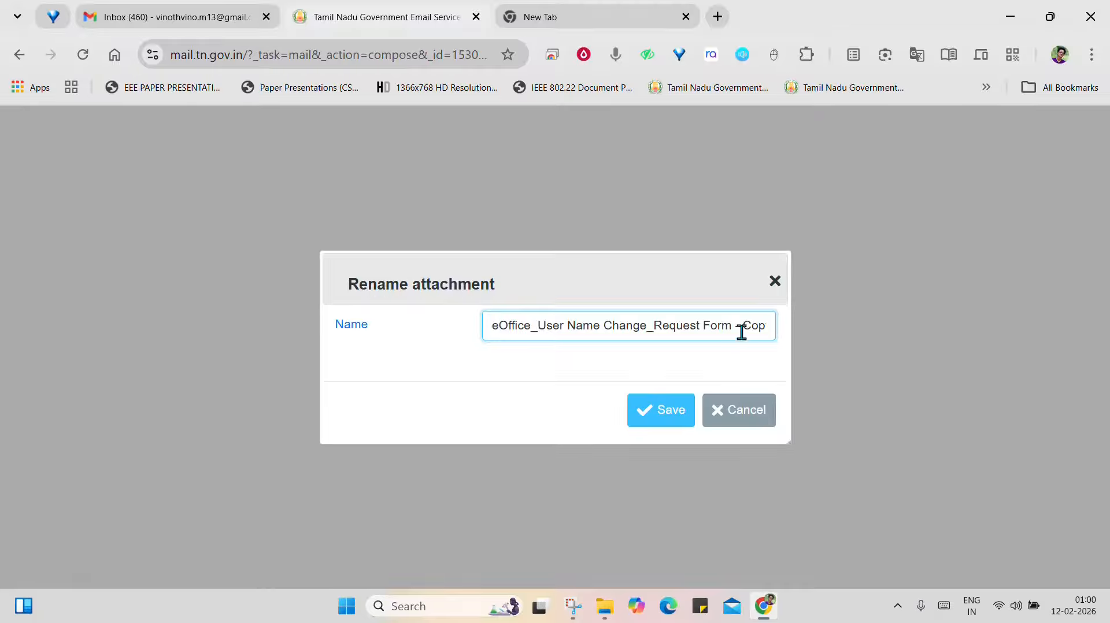
{"action": "left_click_drag", "start_coordinate": [700, 326], "coordinate": [466, 341]}
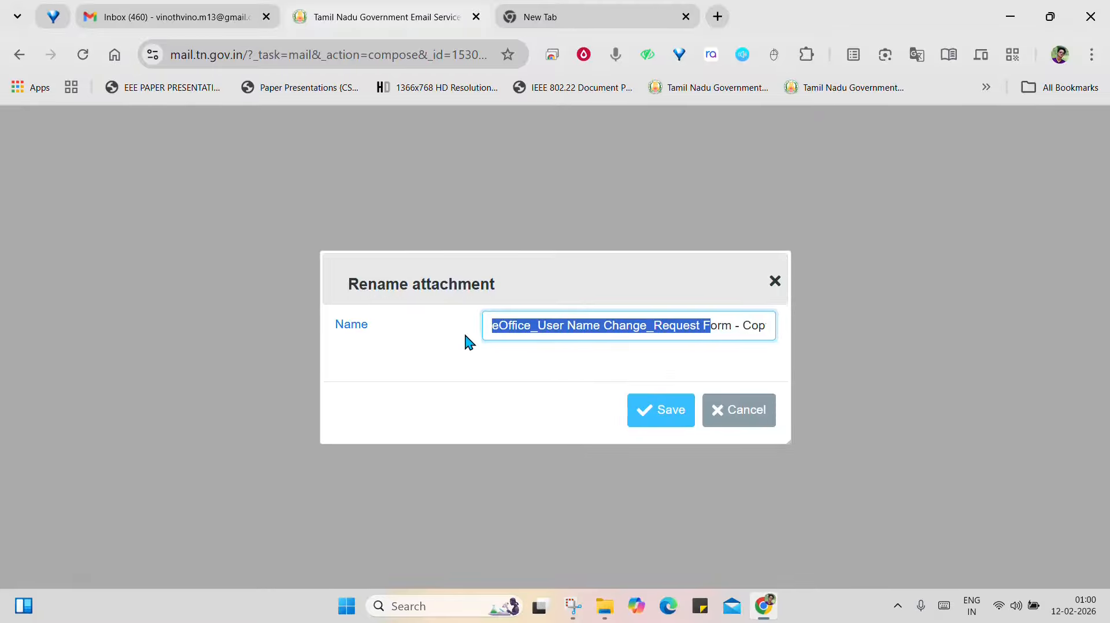
{"action": "key", "text": "BackSpace"}
{"action": "key", "text": "Delete"}
{"action": "key", "text": "Delete"}
{"action": "key", "text": "Delete"}
{"action": "key", "text": "Delete"}
{"action": "key", "text": "Delete"}
{"action": "key", "text": "Delete"}
{"action": "key", "text": "Delete"}
{"action": "key", "text": "Delete"}
{"action": "key", "text": "Delete"}
{"action": "key", "text": "Delete"}
{"action": "key", "text": "Delete"}
{"action": "key", "text": "Delete"}
{"action": "key", "text": "Delete"}
{"action": "key", "text": "Delete"}
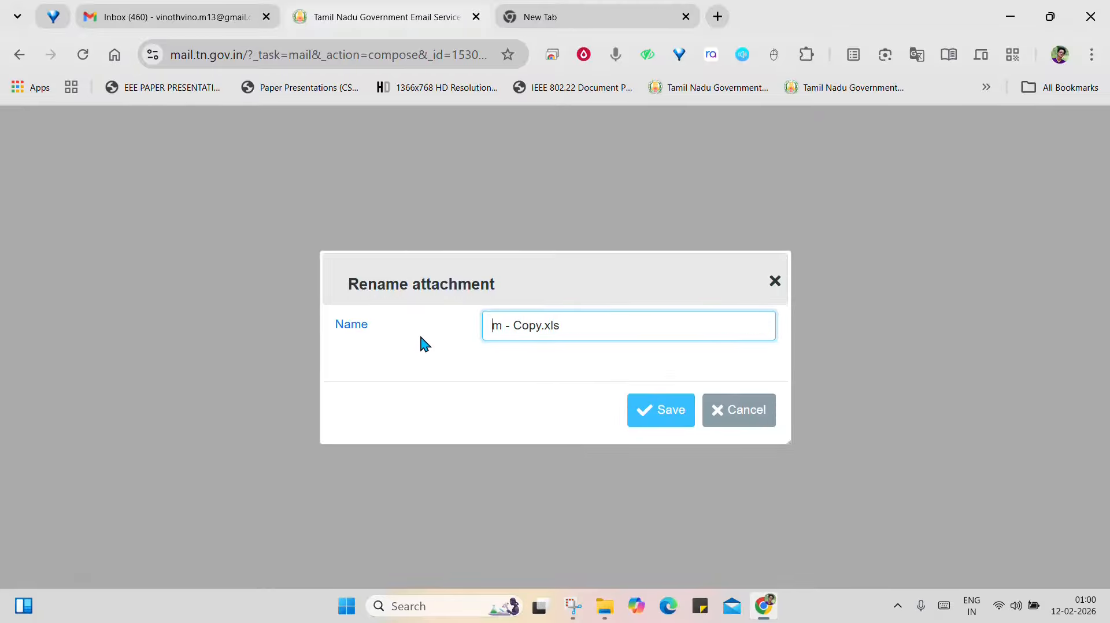
{"action": "type", "text": "sample"}
{"action": "left_click", "coordinate": [664, 414]}
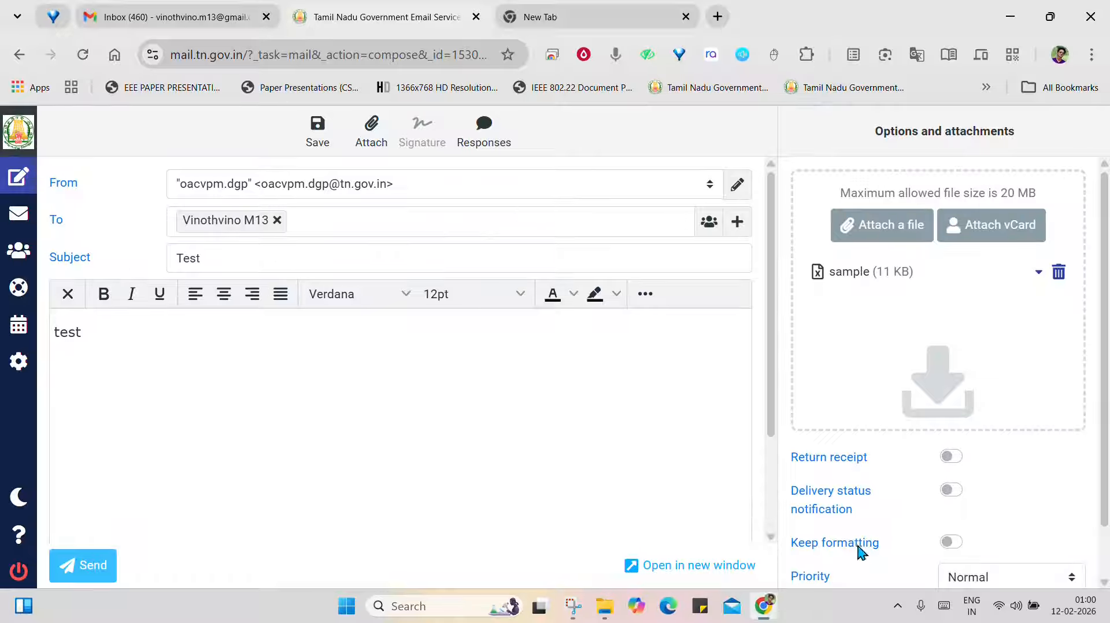
Enable the delivery status notification for the test message and send it
{"action": "scroll", "coordinate": [939, 467], "scroll_direction": "down", "scroll_amount": 1}
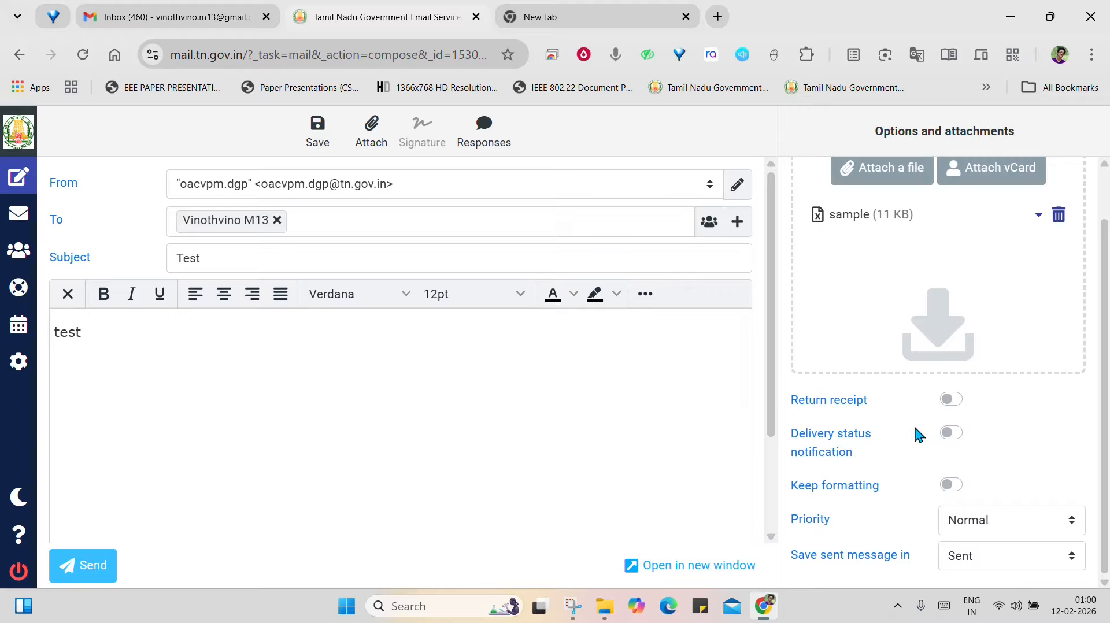
{"action": "left_click", "coordinate": [957, 439]}
{"action": "left_click", "coordinate": [74, 574]}
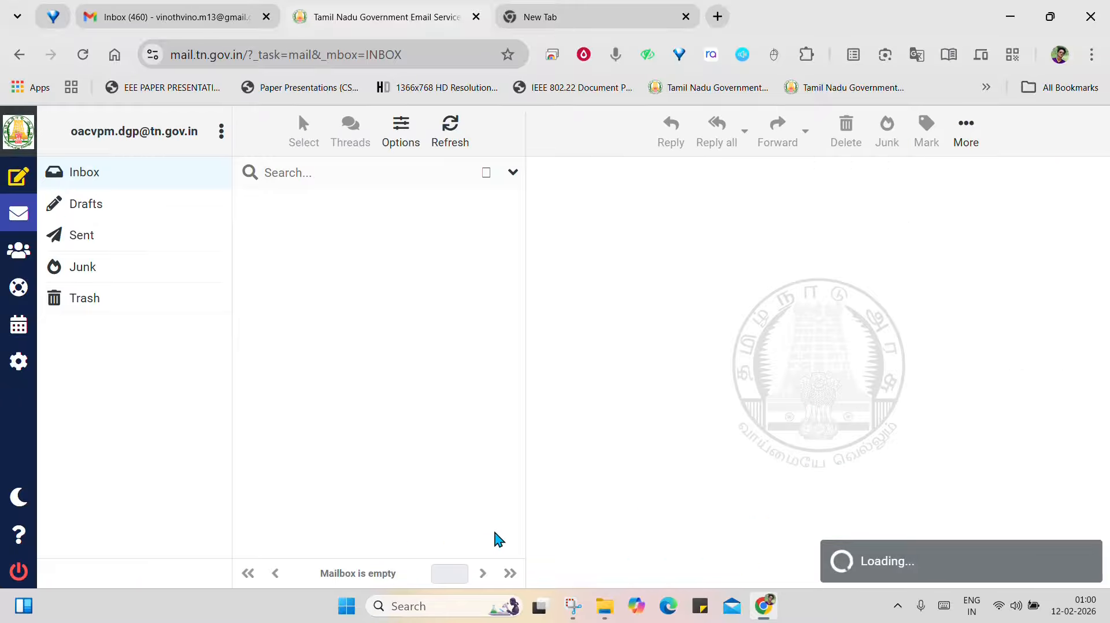
Check the Sent folder for the test message, then switch to Gmail and examine the received "Test" email and its attachment
{"action": "left_click", "coordinate": [84, 238]}
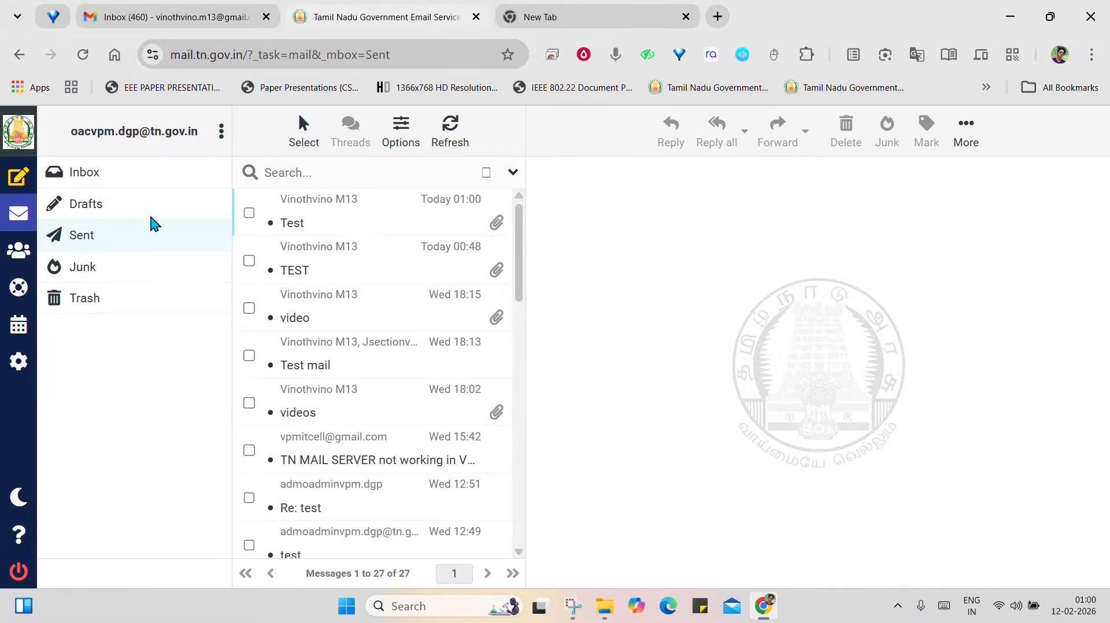
{"action": "left_click", "coordinate": [176, 23]}
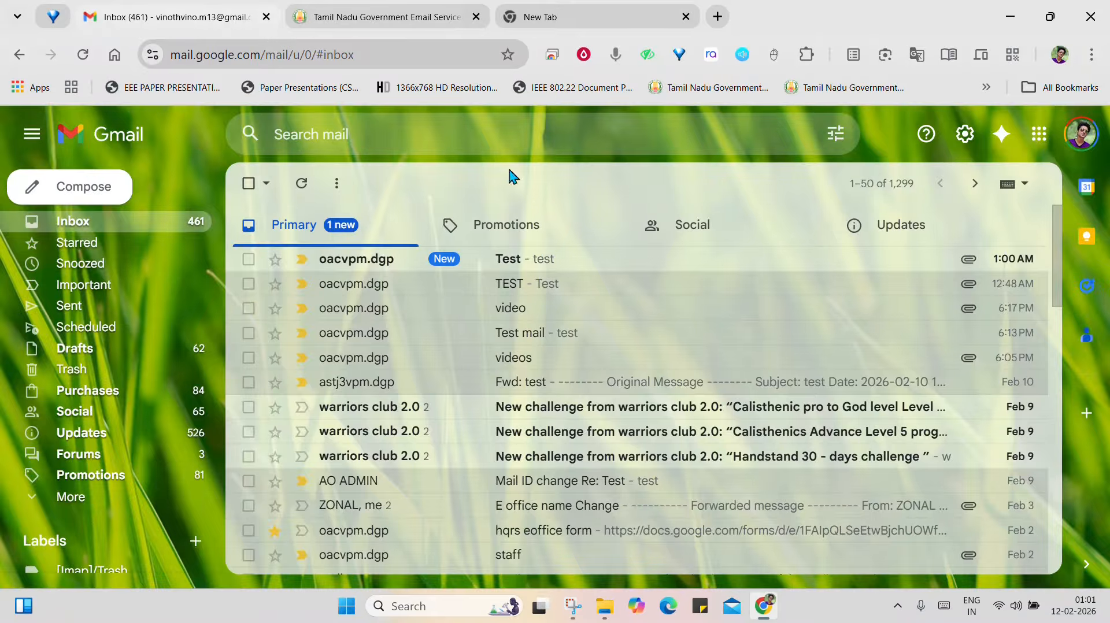
{"action": "left_click", "coordinate": [546, 259]}
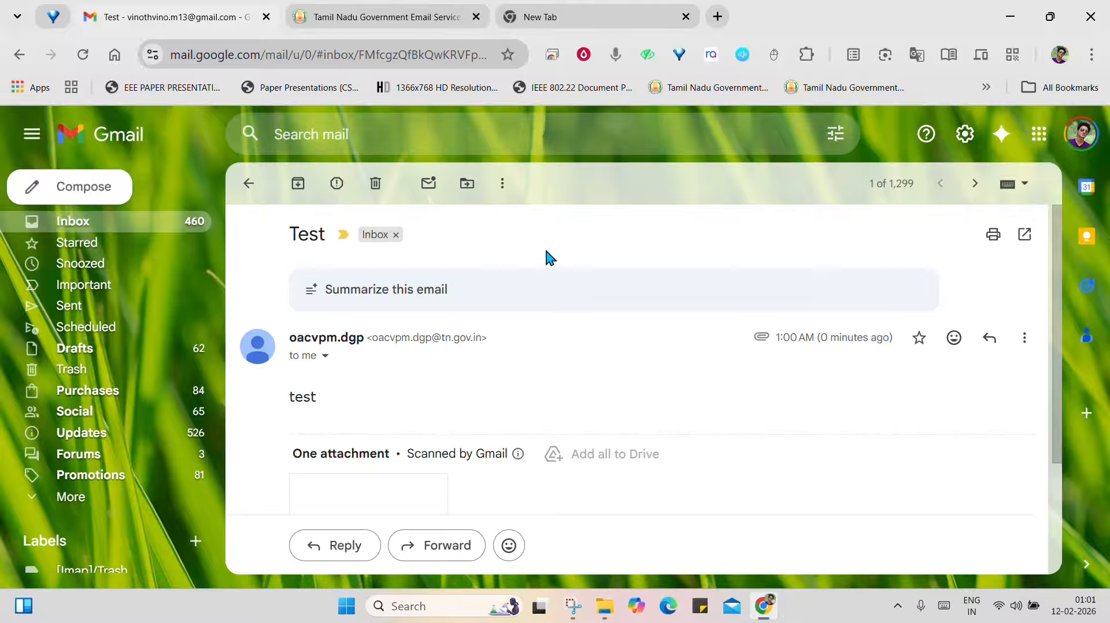
{"action": "scroll", "coordinate": [457, 404], "scroll_direction": "down", "scroll_amount": 3}
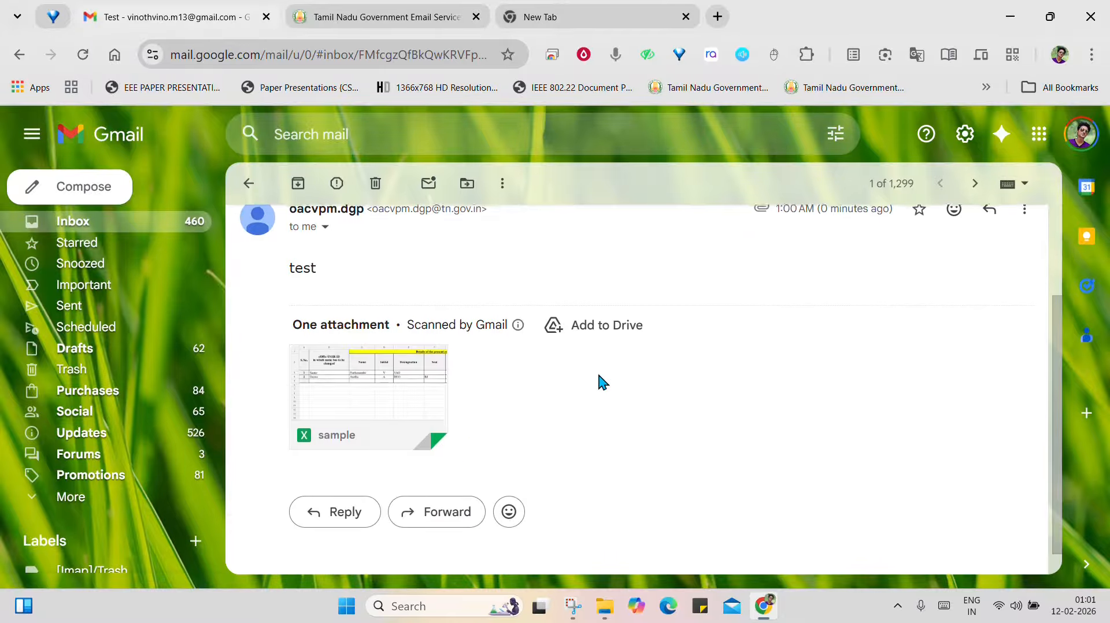
{"action": "scroll", "coordinate": [598, 373], "scroll_direction": "up", "scroll_amount": 3}
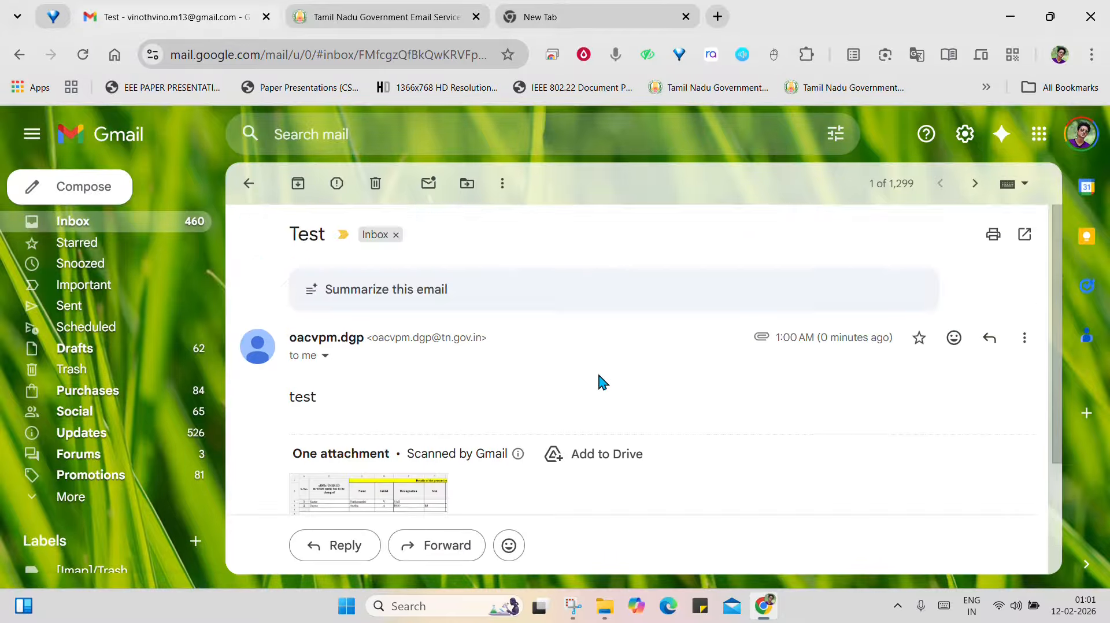
{"action": "left_click", "coordinate": [240, 184]}
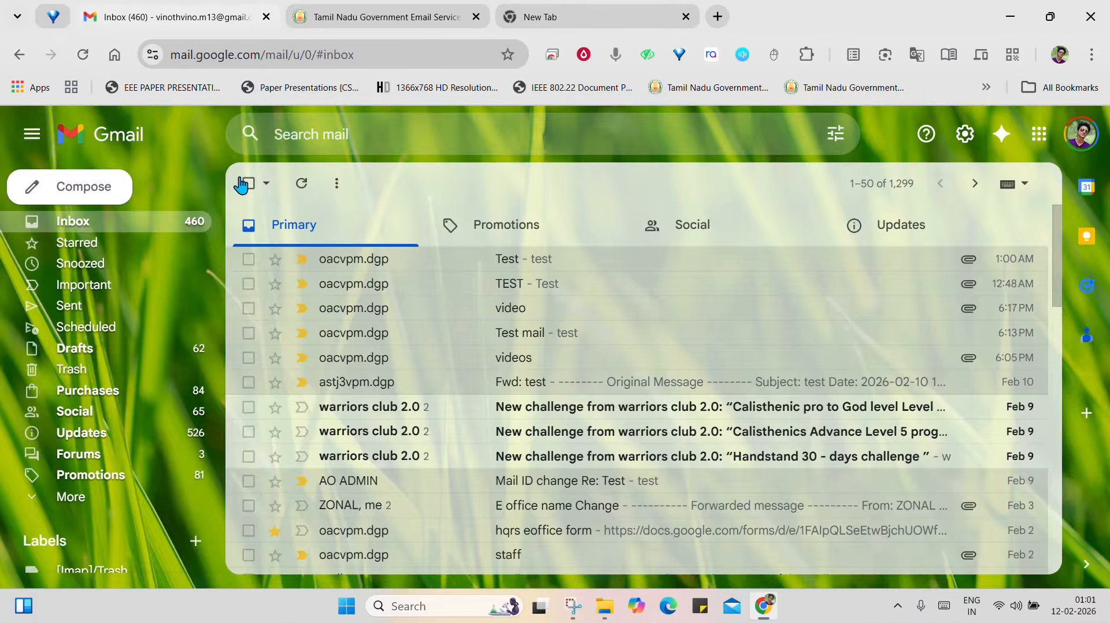
Return to the Tamil Nadu Government webmail inbox and read the newest "Successful Mail Delivery Report" message
{"action": "left_click", "coordinate": [379, 18]}
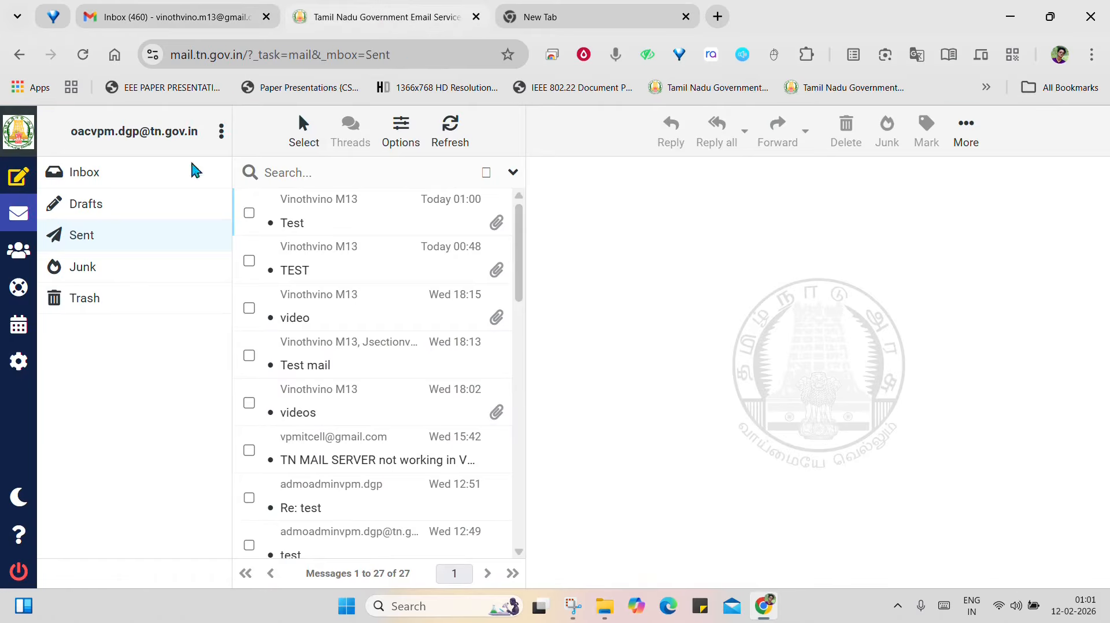
{"action": "left_click", "coordinate": [68, 182]}
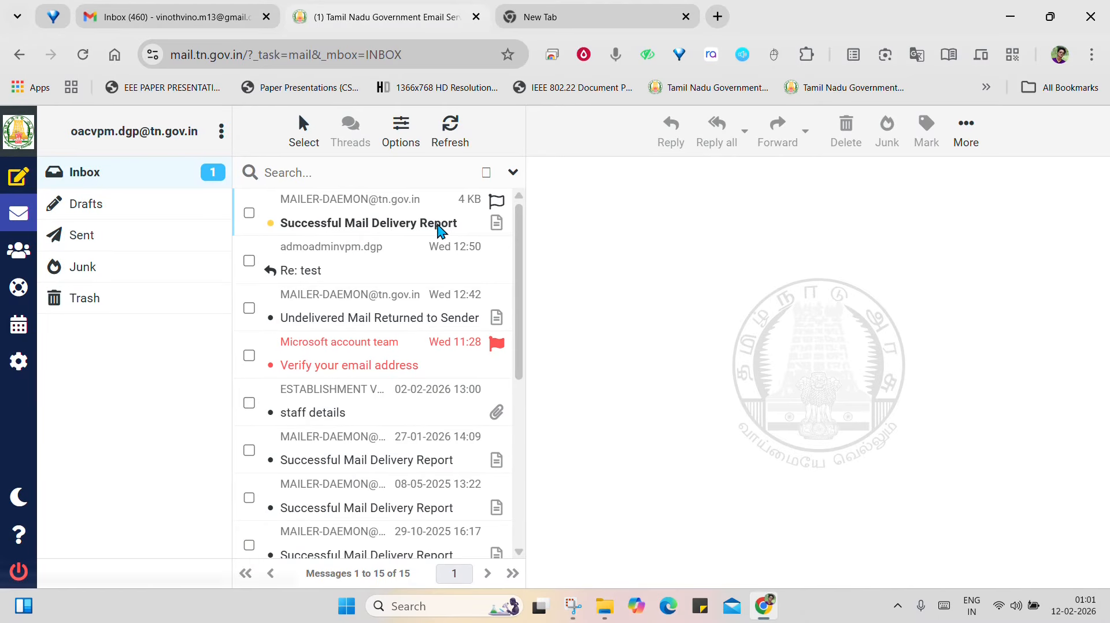
{"action": "left_click", "coordinate": [362, 226]}
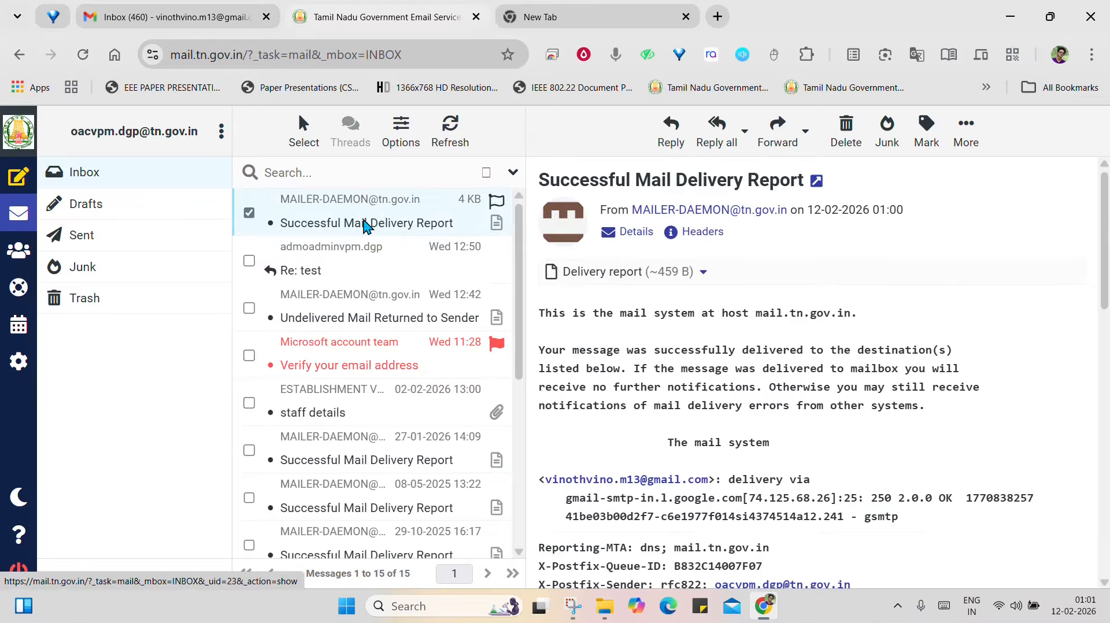
{"action": "scroll", "coordinate": [715, 310], "scroll_direction": "down", "scroll_amount": 6}
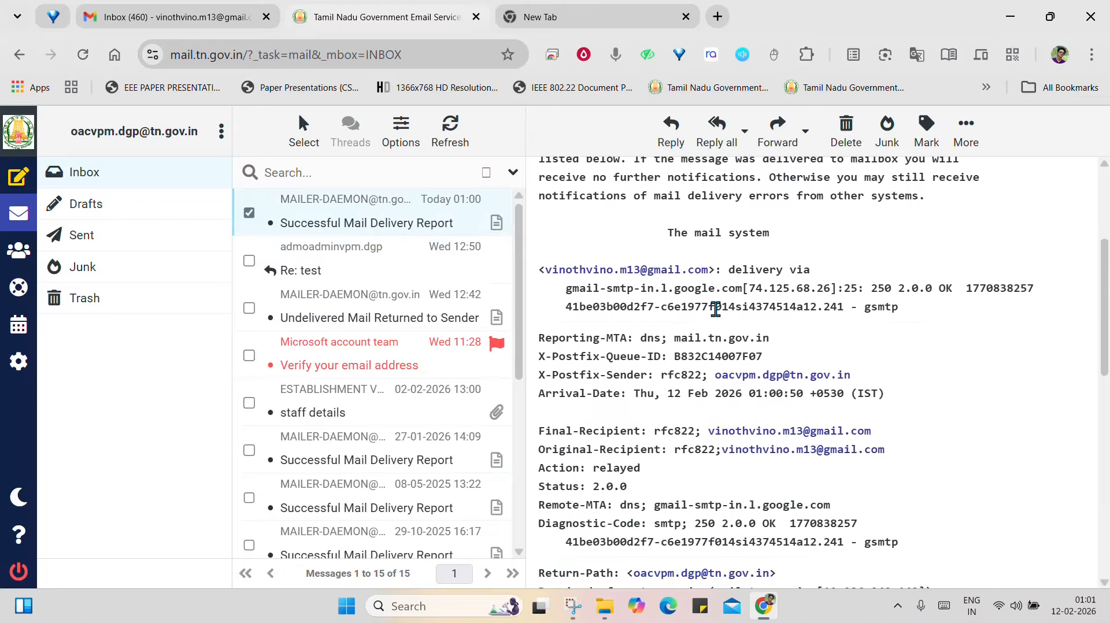
{"action": "scroll", "coordinate": [715, 311], "scroll_direction": "up", "scroll_amount": 6}
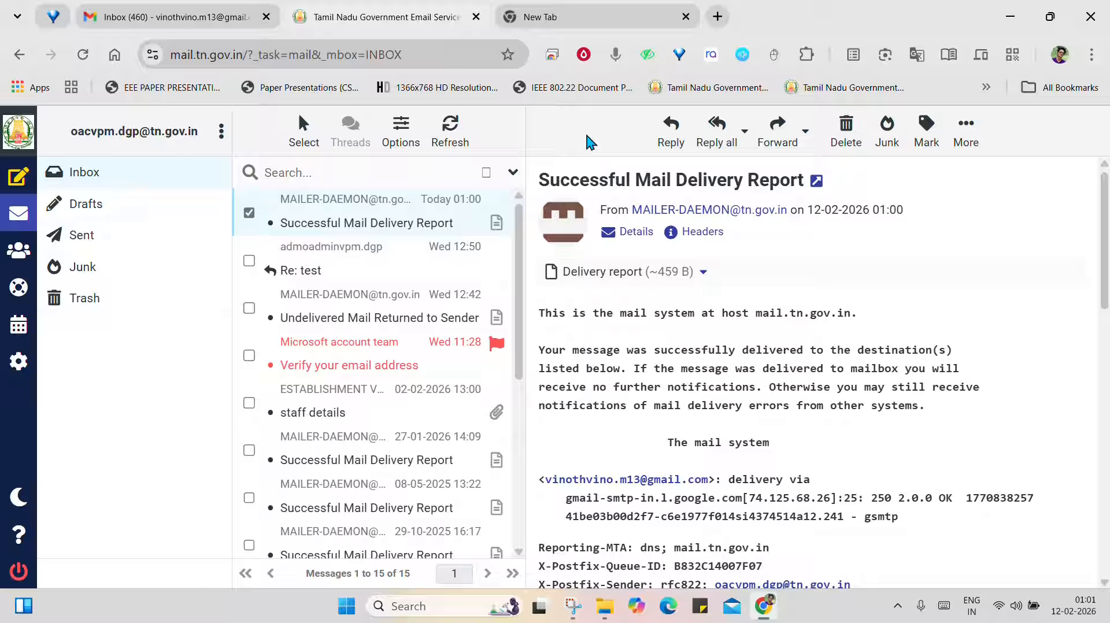
{"action": "left_click", "coordinate": [505, 21]}
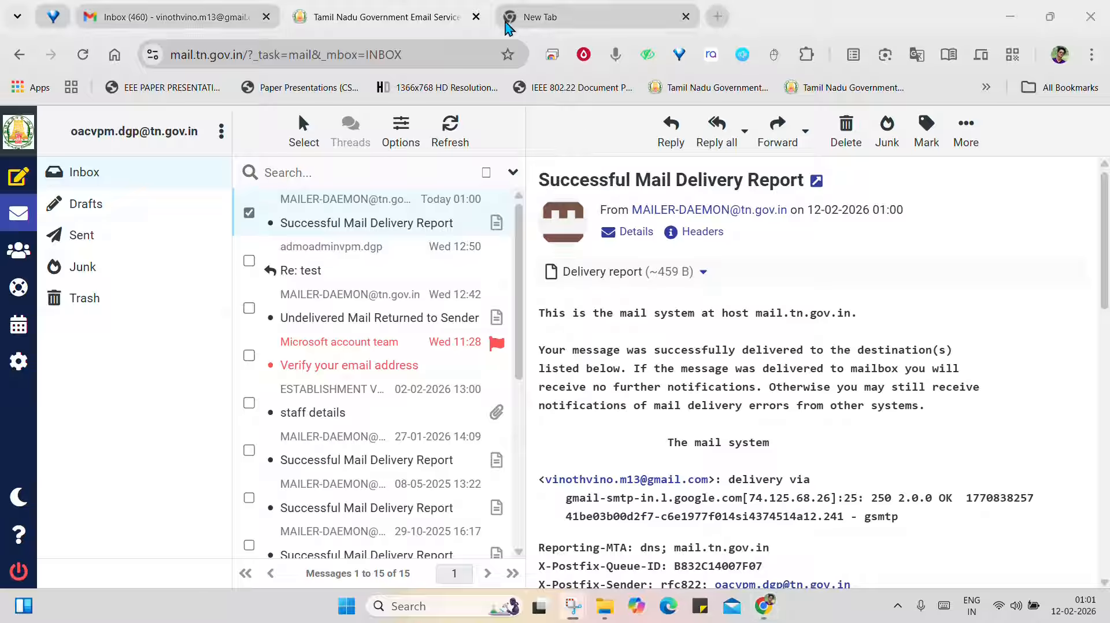